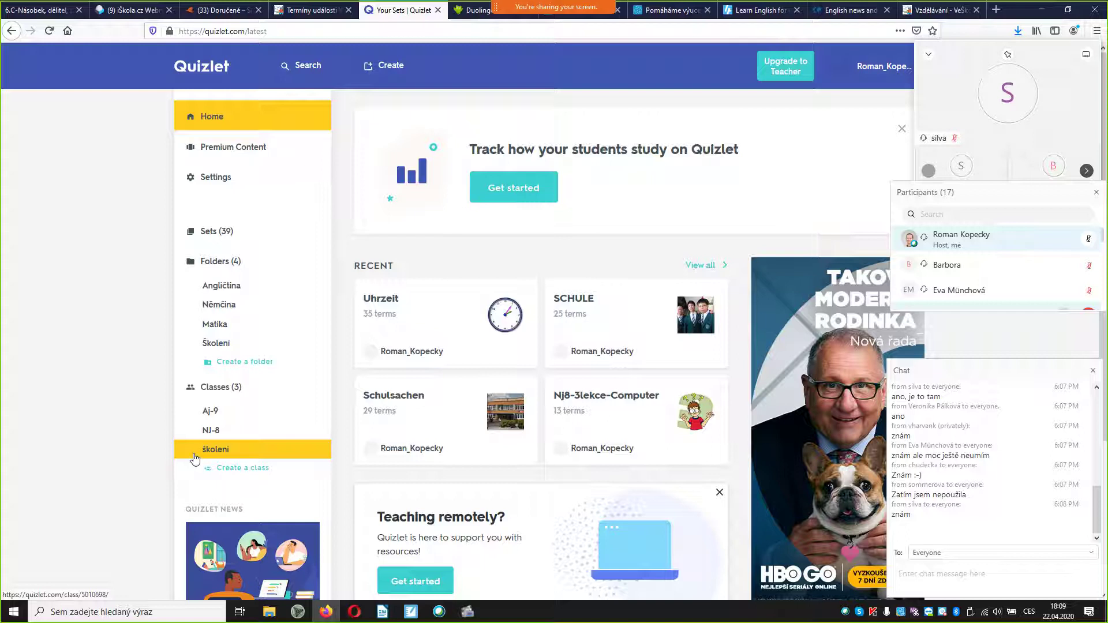
Step: Open the "Ustálené vazby Unit 4D" set from the Aj-9 class and review its list of terms
left_click(213, 412)
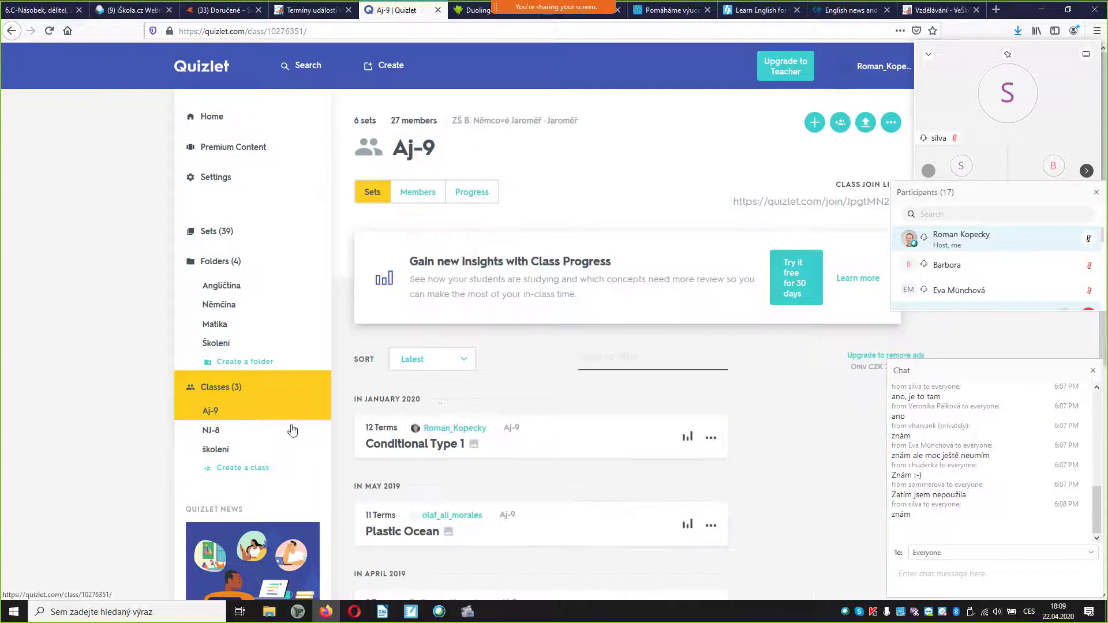
scroll(504, 376, "down", 5)
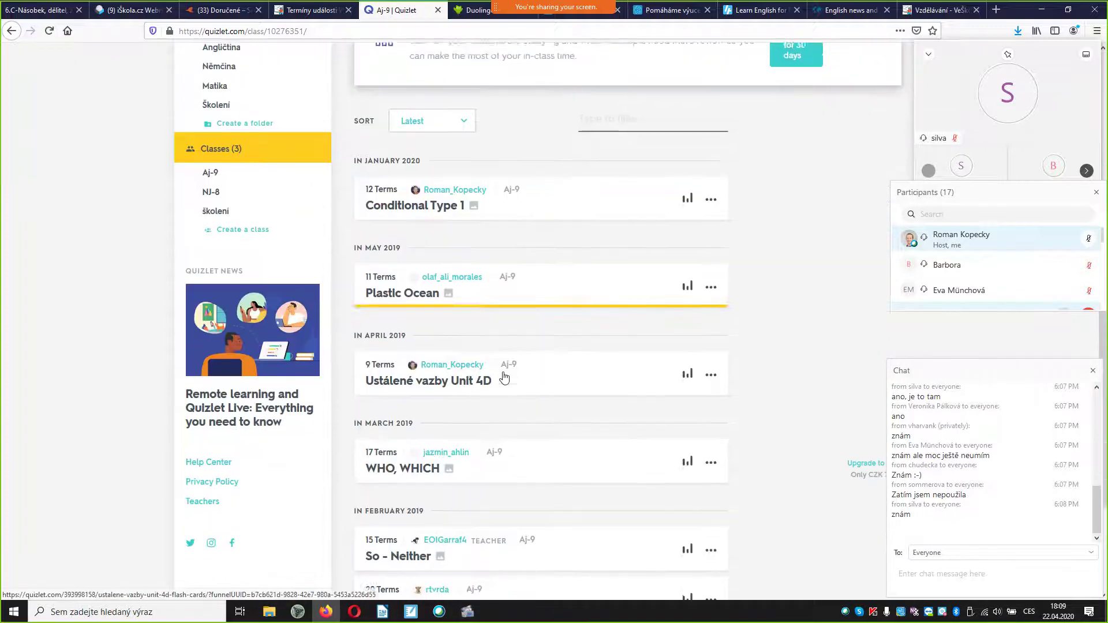
scroll(504, 376, "down", 2)
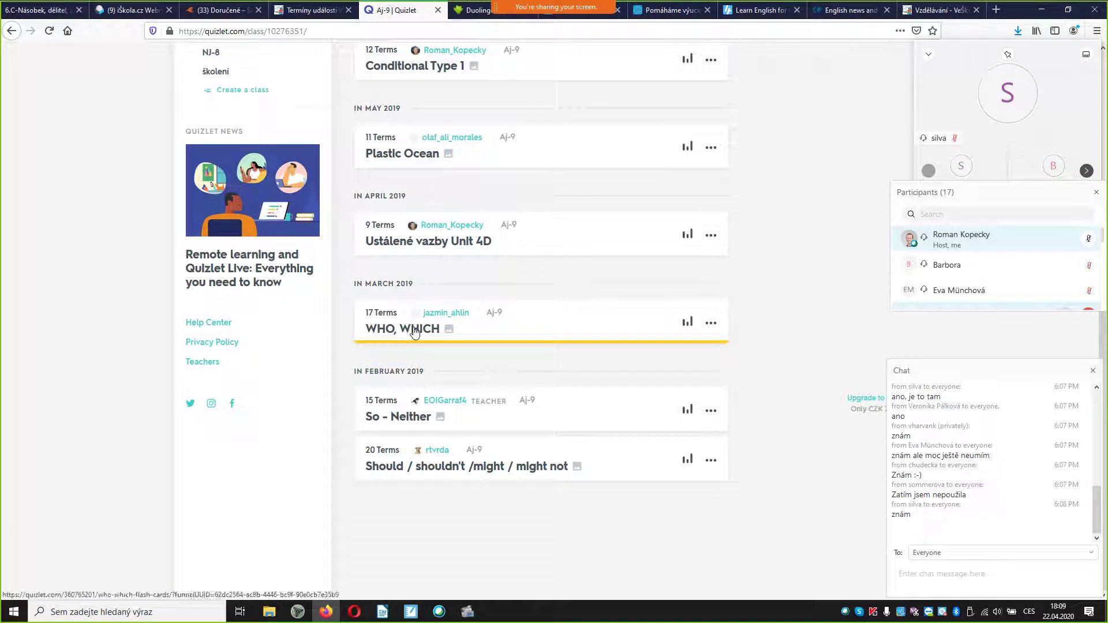
left_click(416, 248)
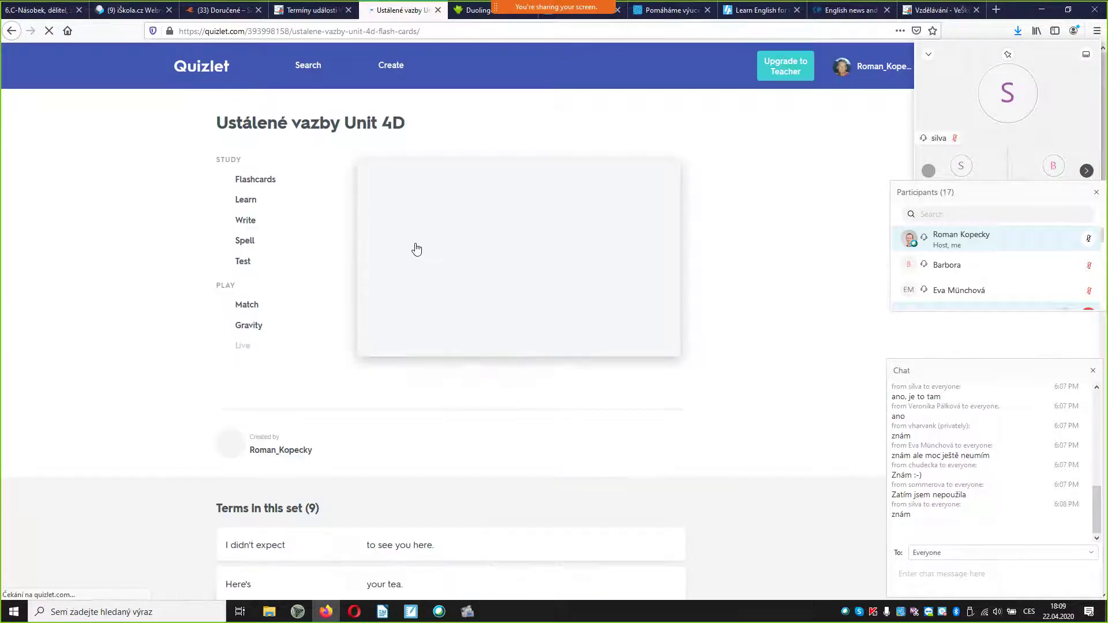
scroll(559, 373, "down", 5)
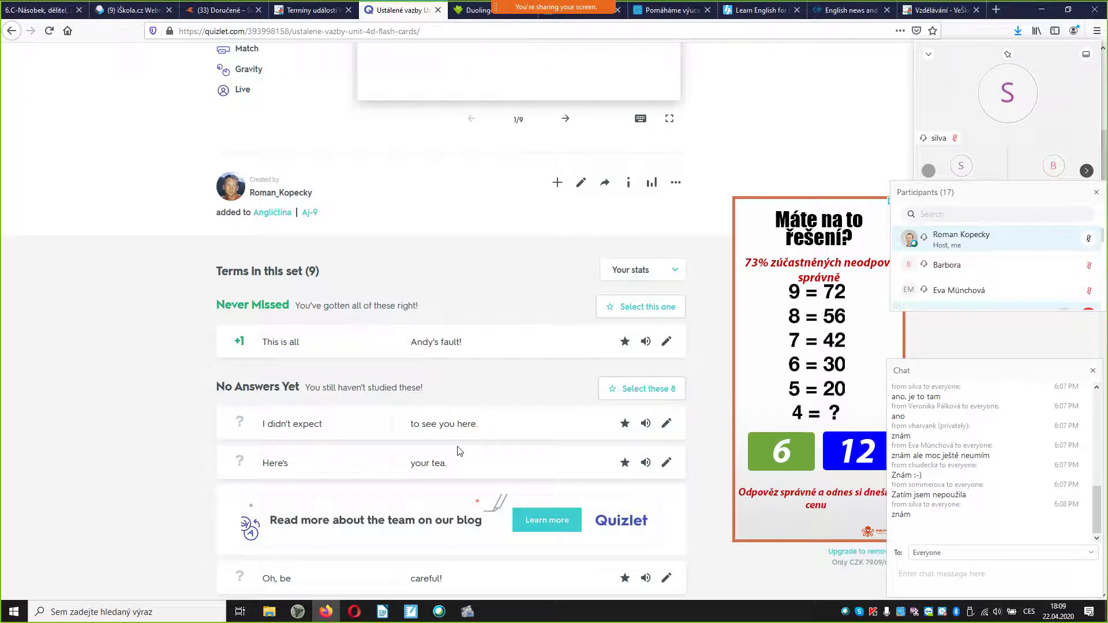
scroll(457, 450, "down", 3)
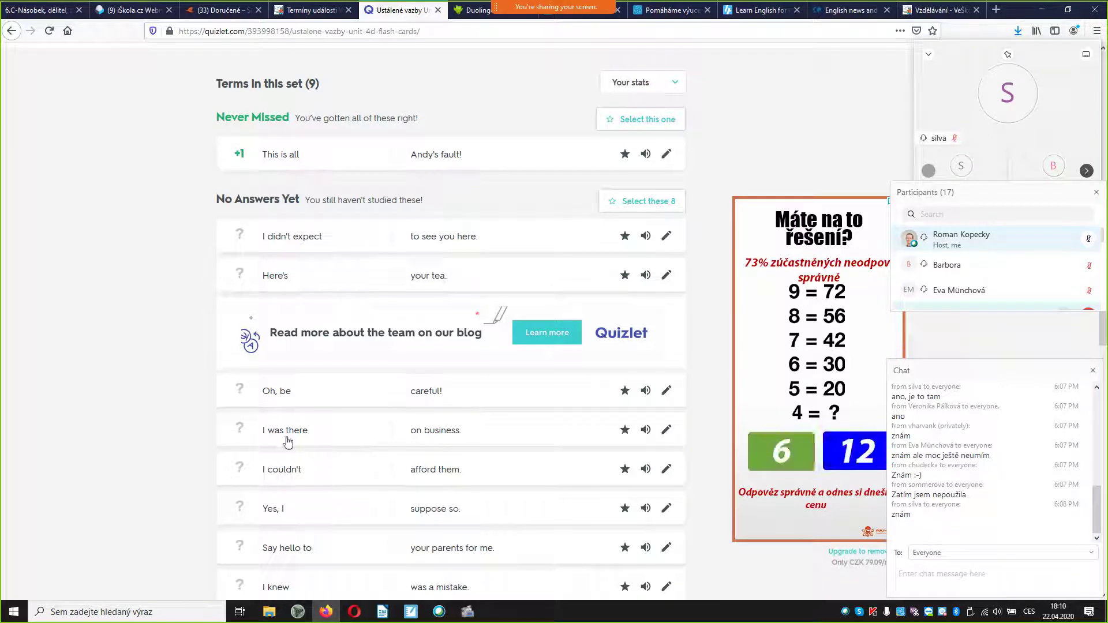
scroll(376, 424, "down", 5)
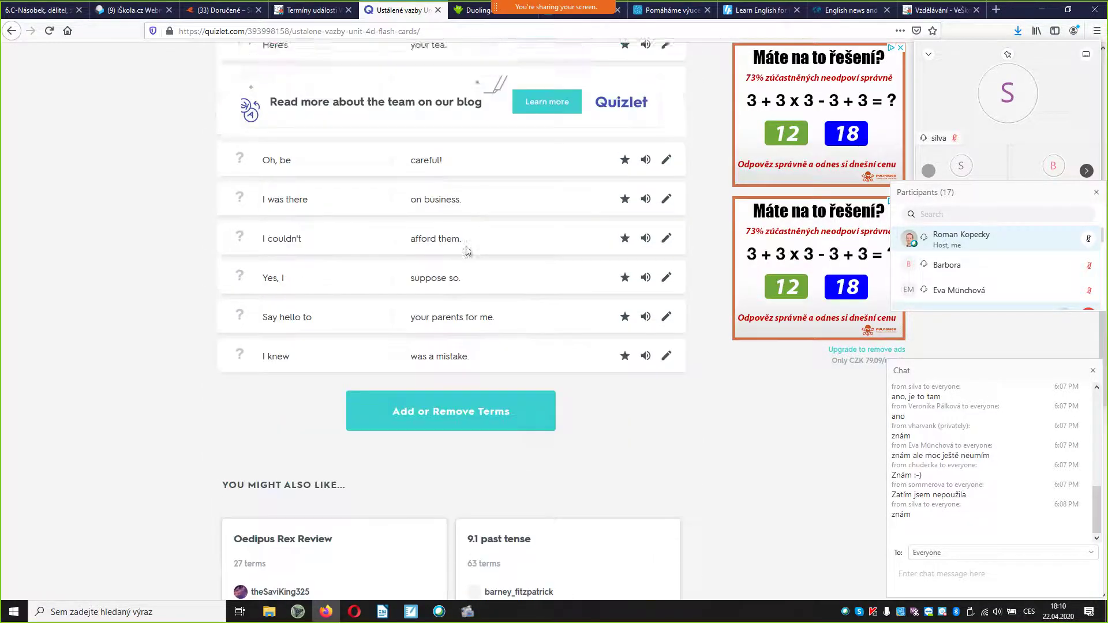
scroll(466, 250, "up", 3)
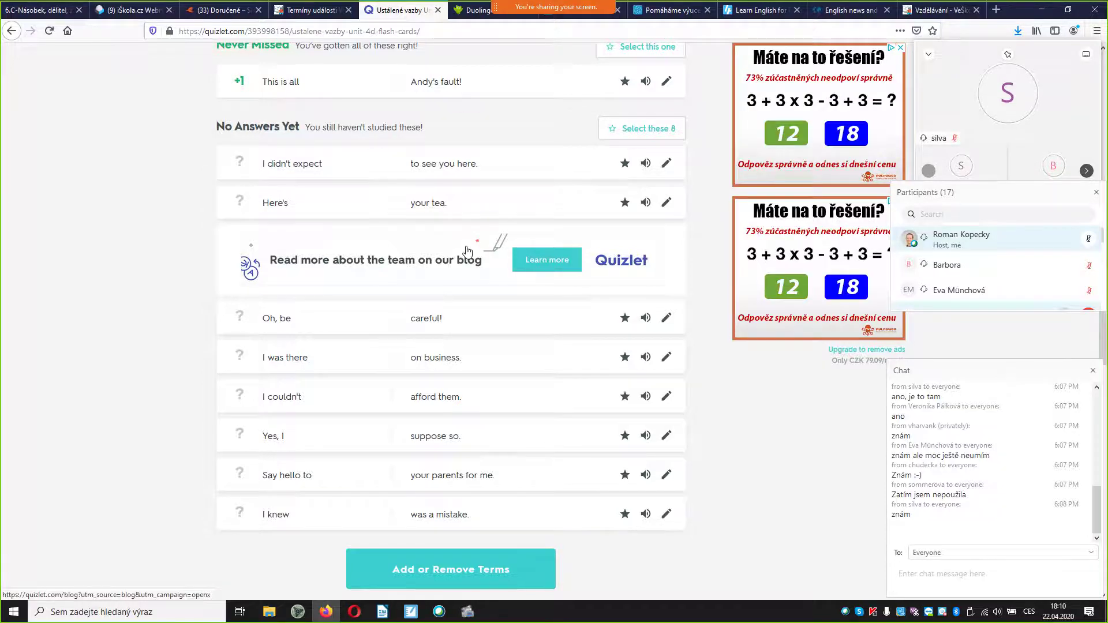
scroll(466, 250, "up", 8)
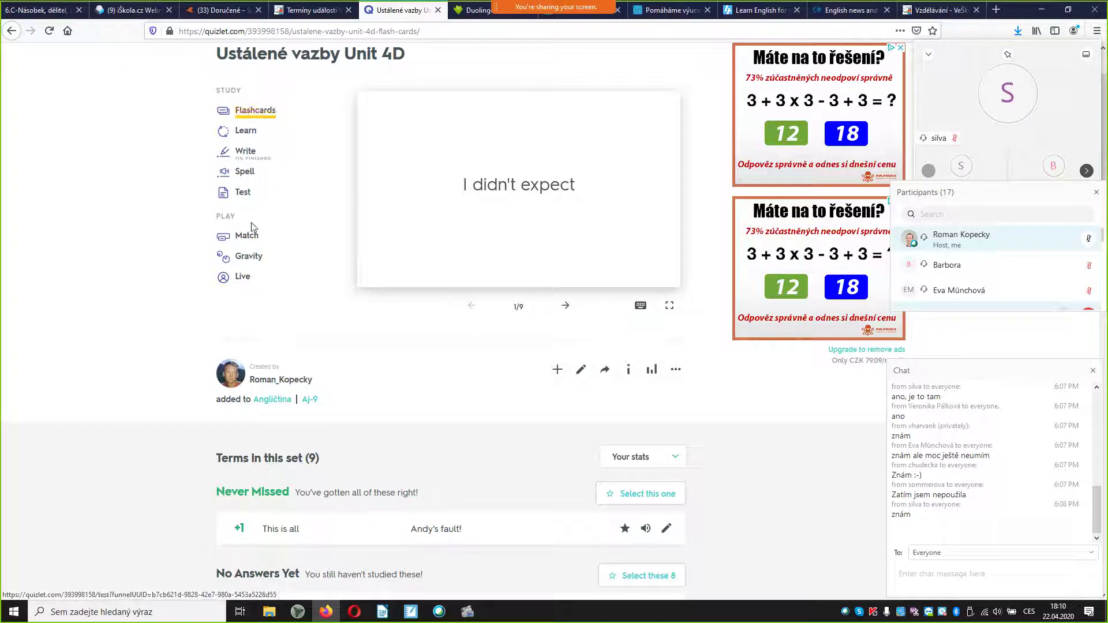
Step: Preview the set's Flashcards mode by flipping the first card, playing its audio and advancing to the second card, and return to the set
left_click(254, 115)
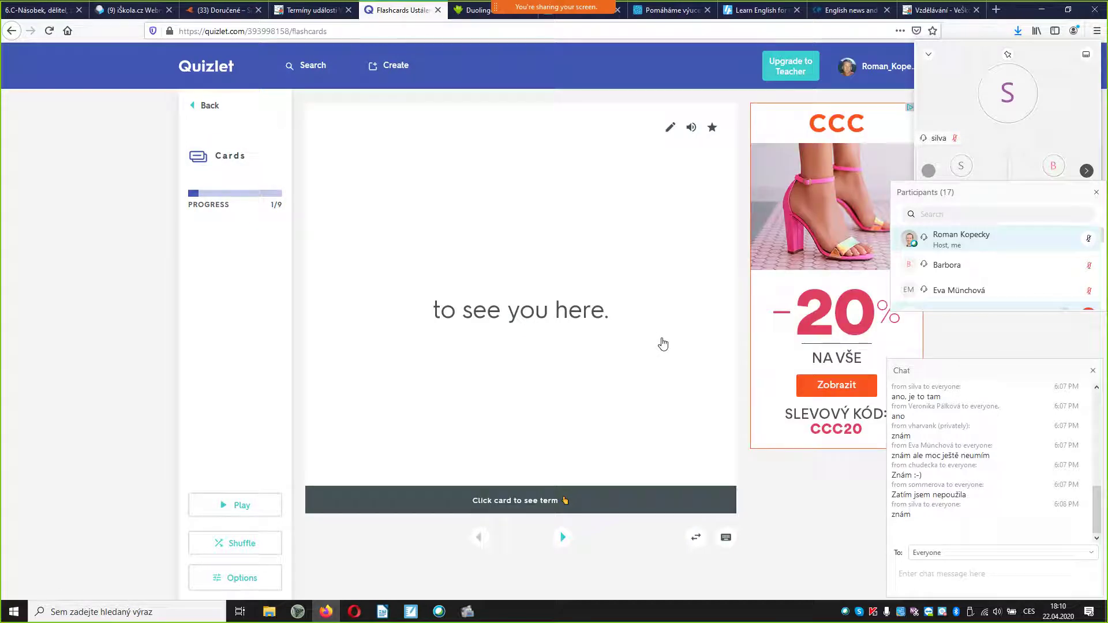
left_click(686, 376)
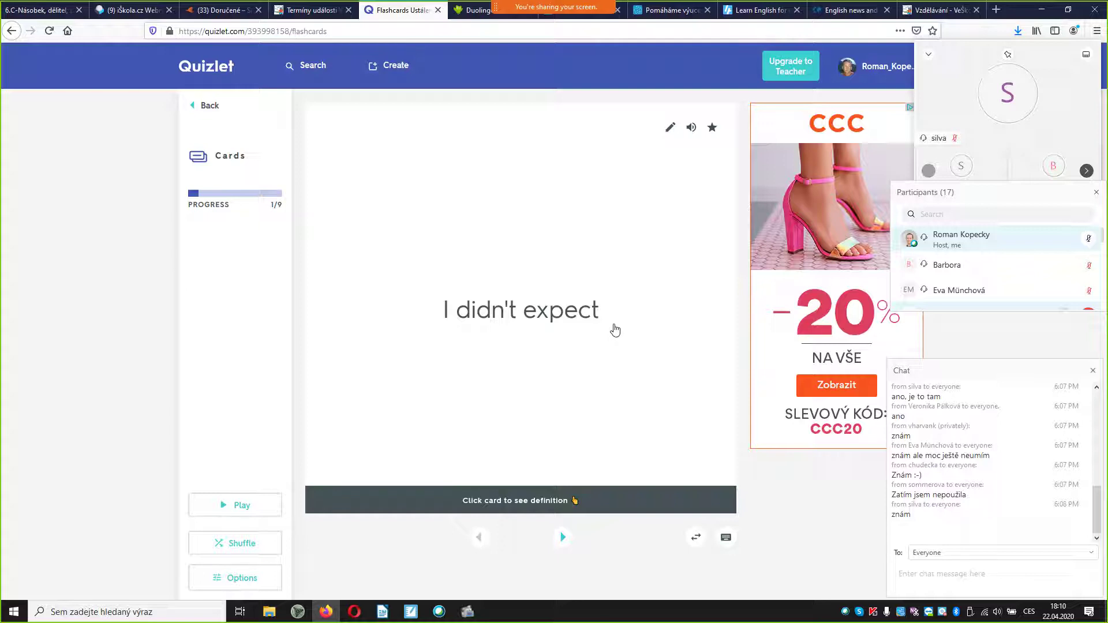
left_click(691, 128)
left_click(664, 351)
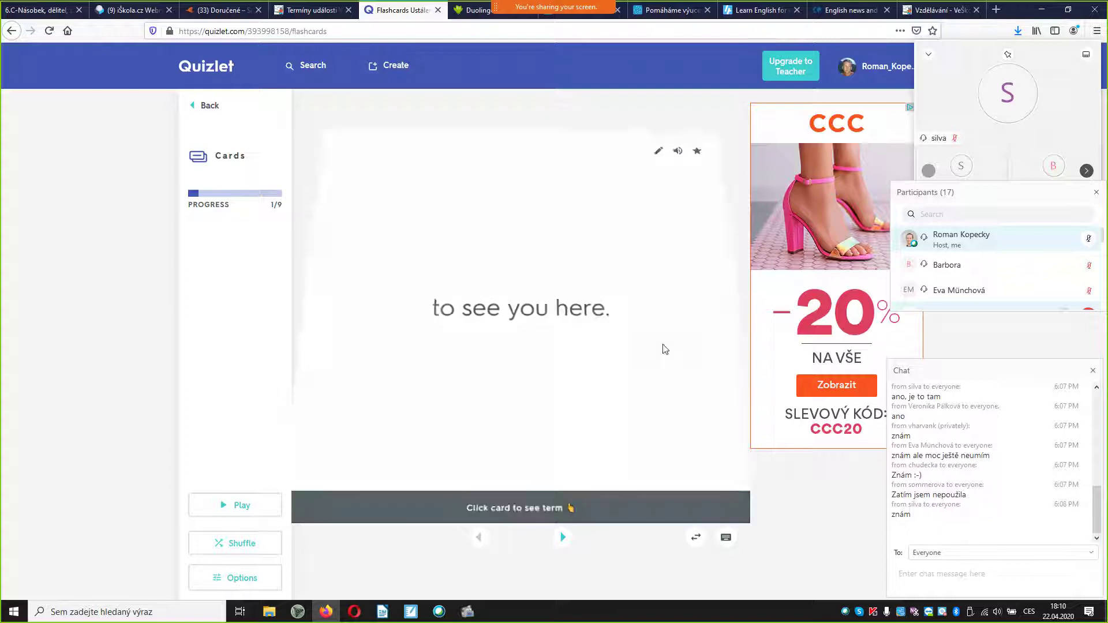
left_click(563, 539)
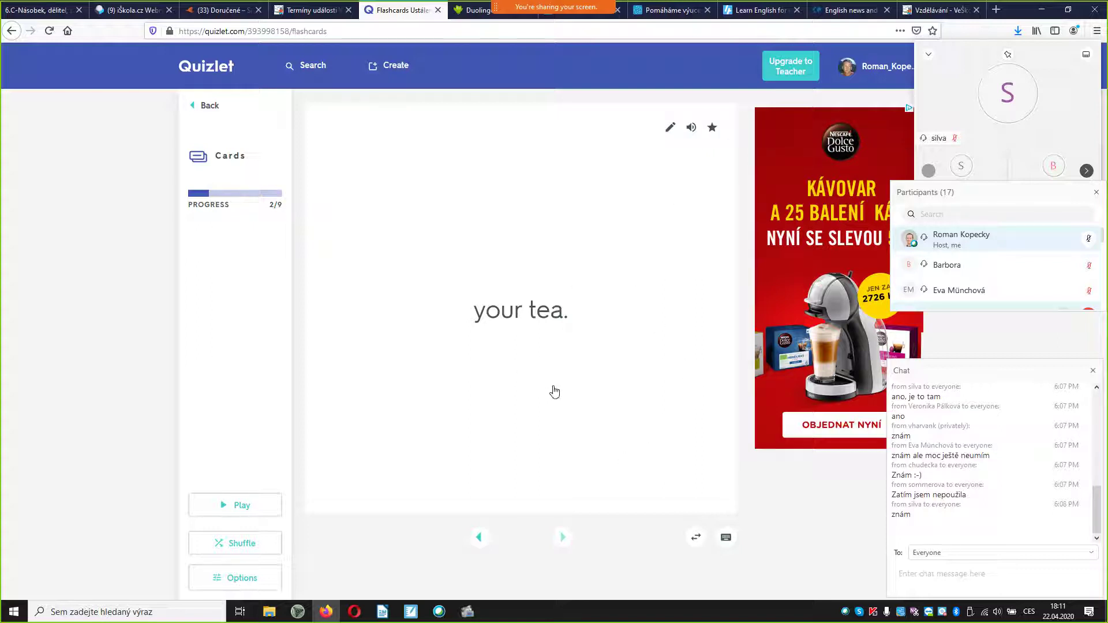
left_click(202, 110)
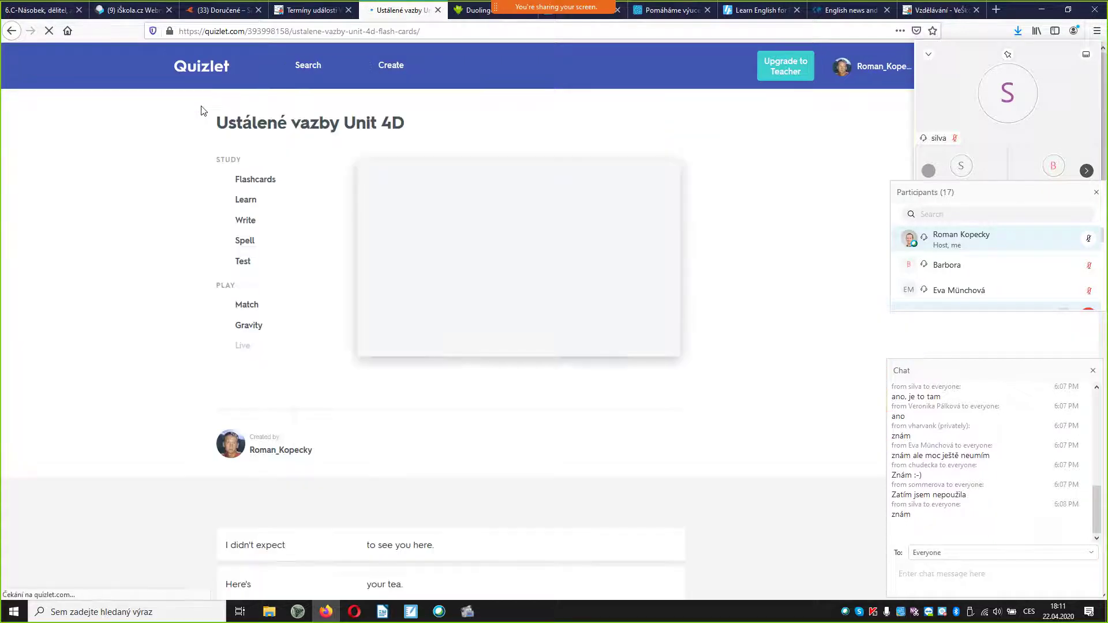
Step: Preview the set's Learn and Write study modes, returning to the set page after each
left_click(246, 203)
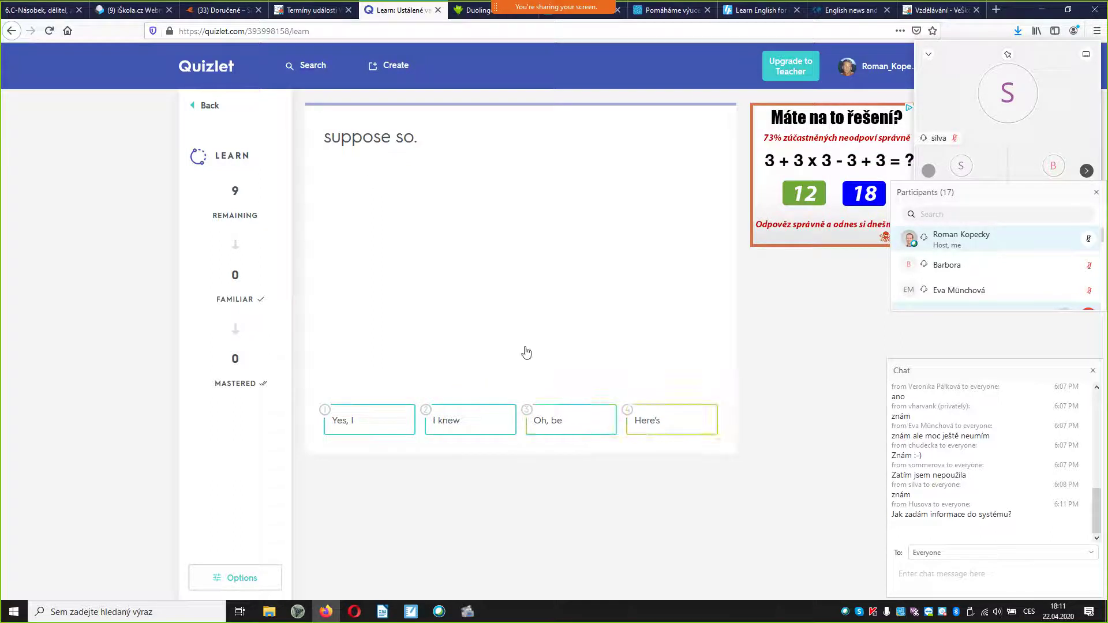
left_click(205, 109)
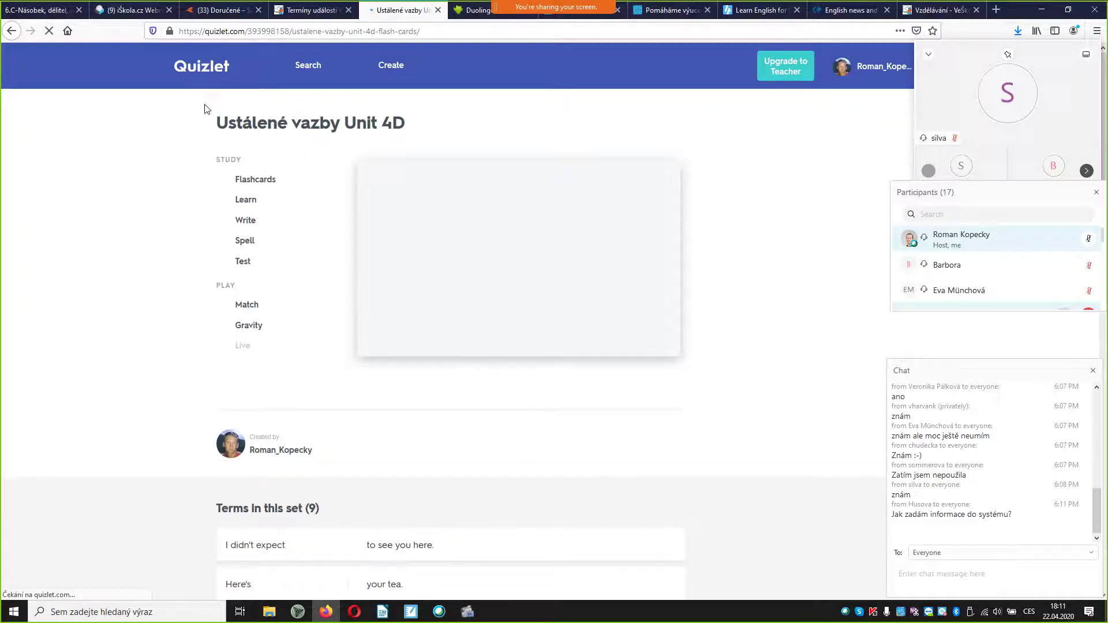
left_click(246, 221)
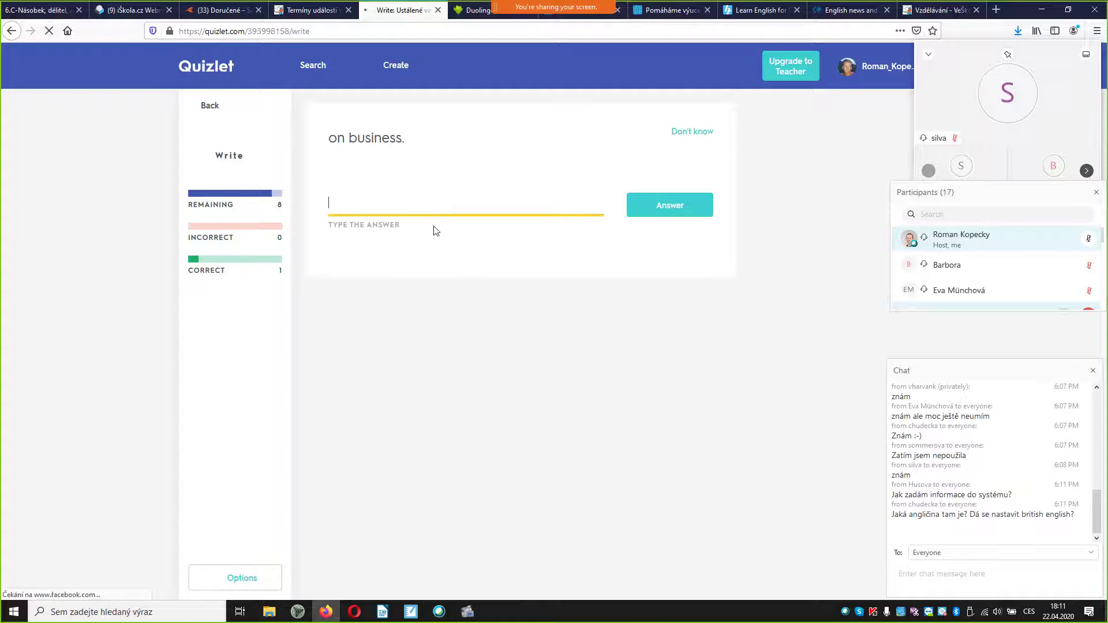
left_click(209, 108)
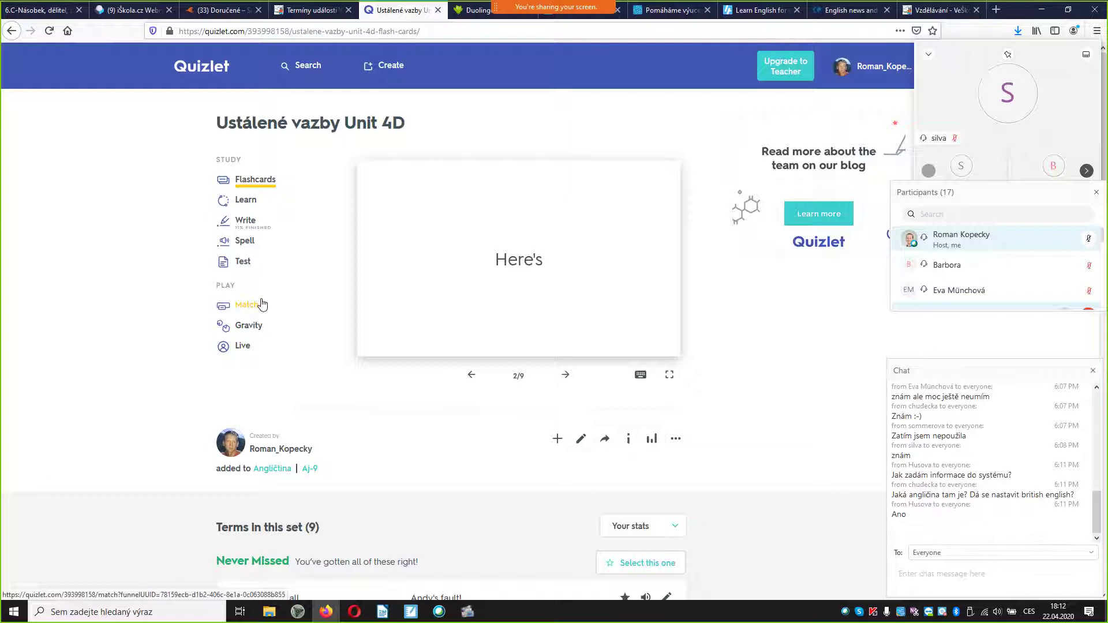
left_click(263, 304)
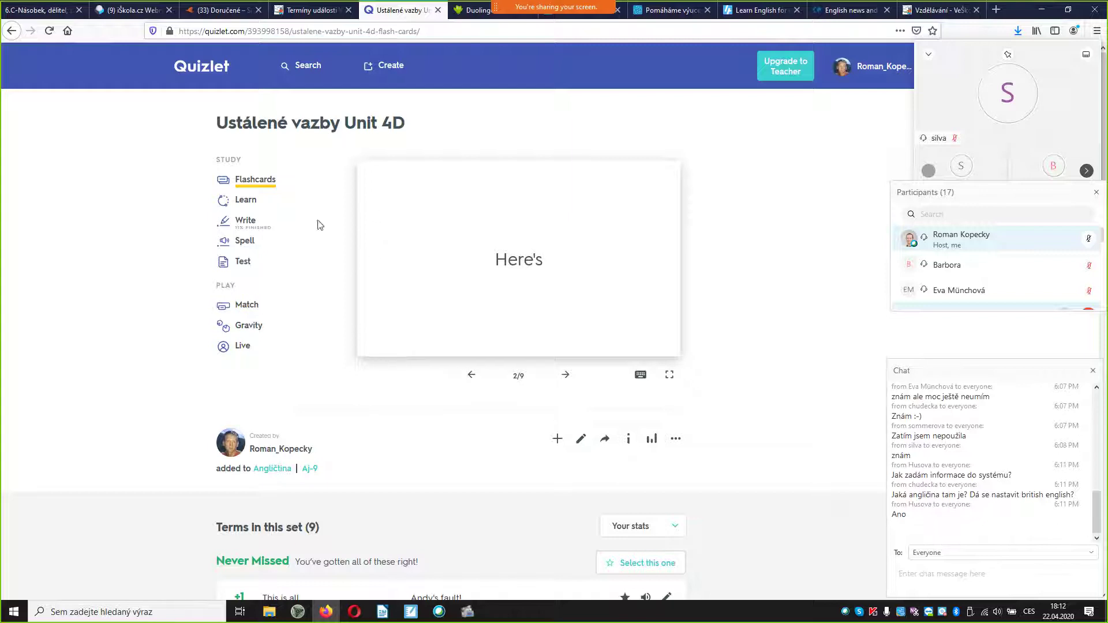
left_click(241, 348)
left_click(242, 349)
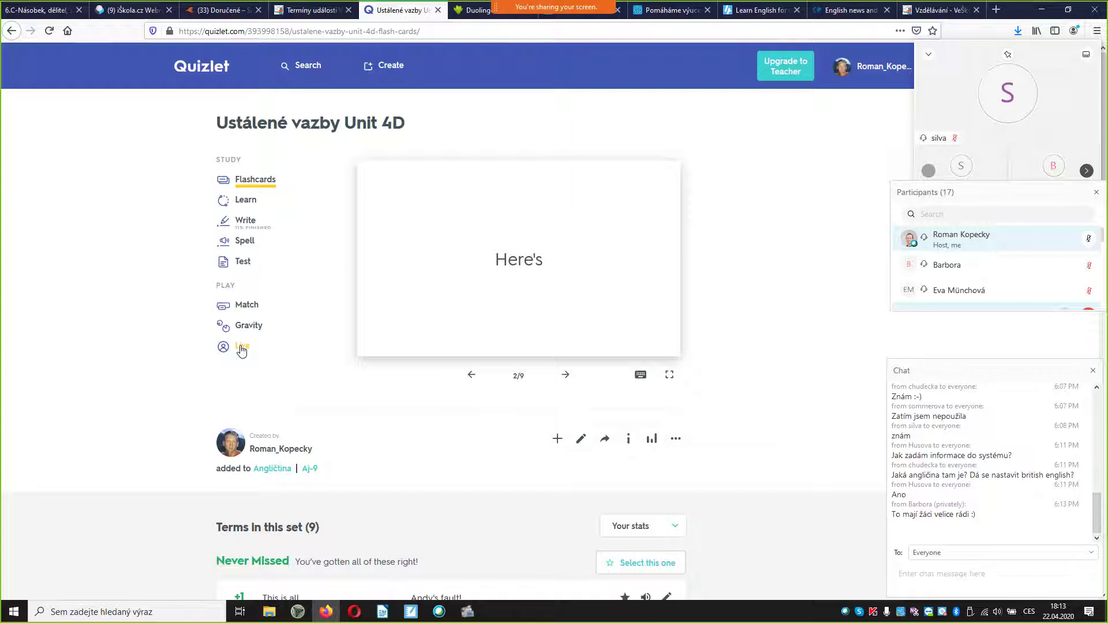
left_click(241, 347)
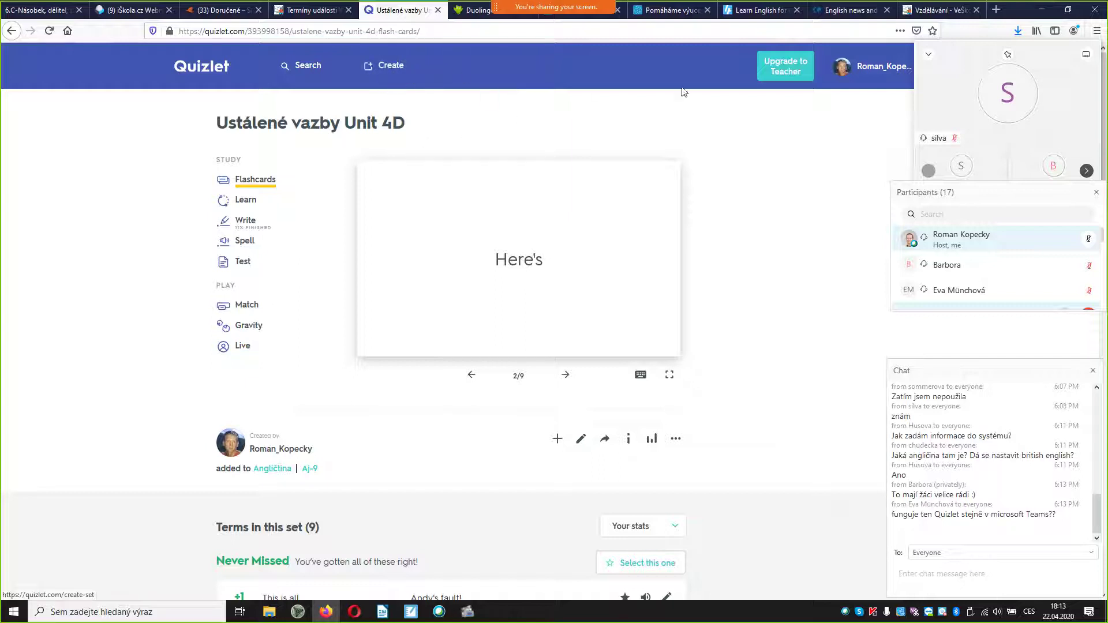
Step: Start a new study set, dismiss the Quizlet Teacher offer and title the set "Školení"
left_click(387, 69)
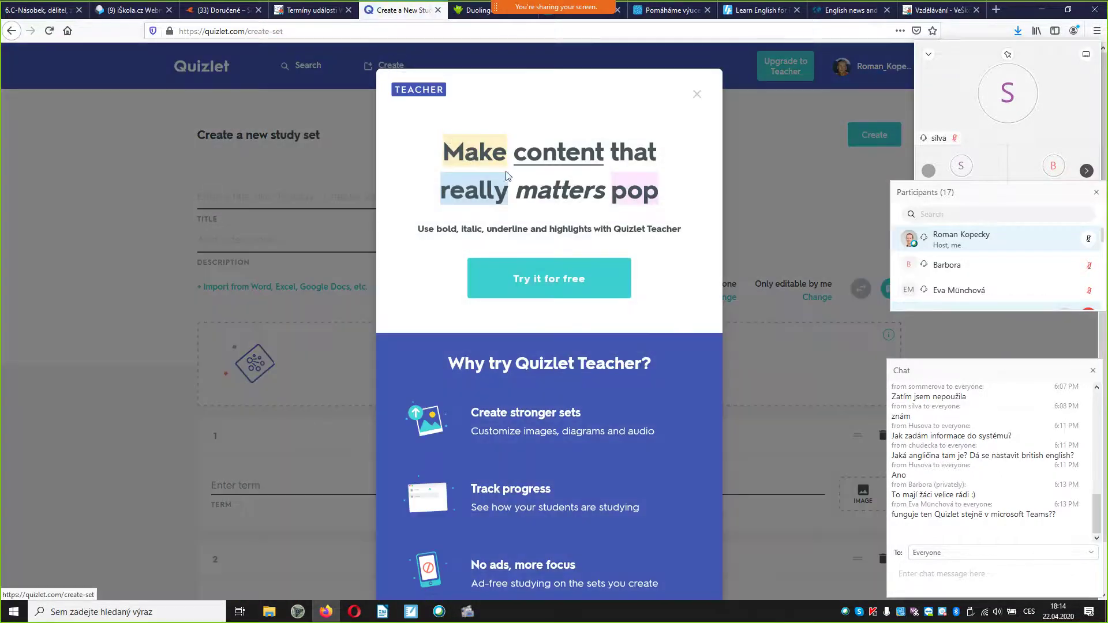
left_click(700, 94)
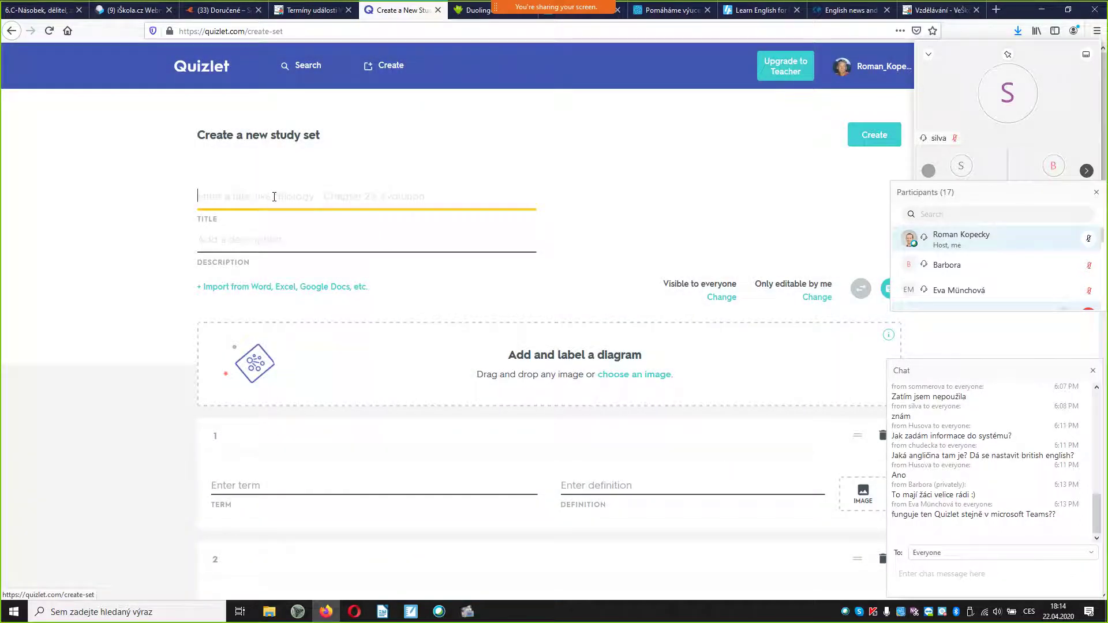
type("Školení")
Step: Enter "dog" as the first card's term and set the term language to English
left_click(292, 482)
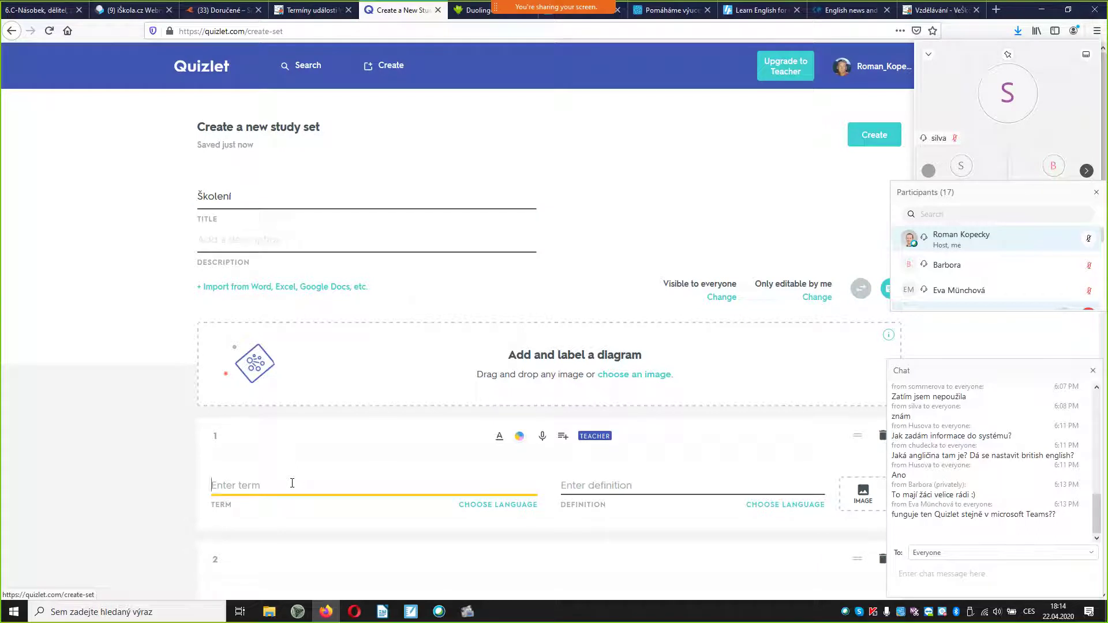
type("dog")
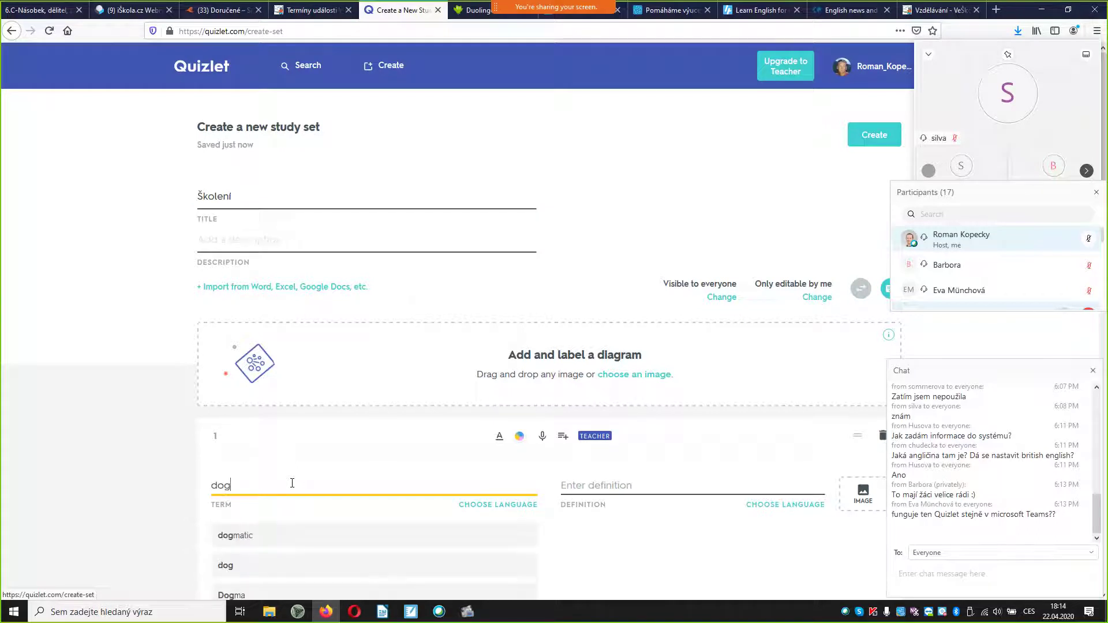
scroll(148, 539, "down", 2)
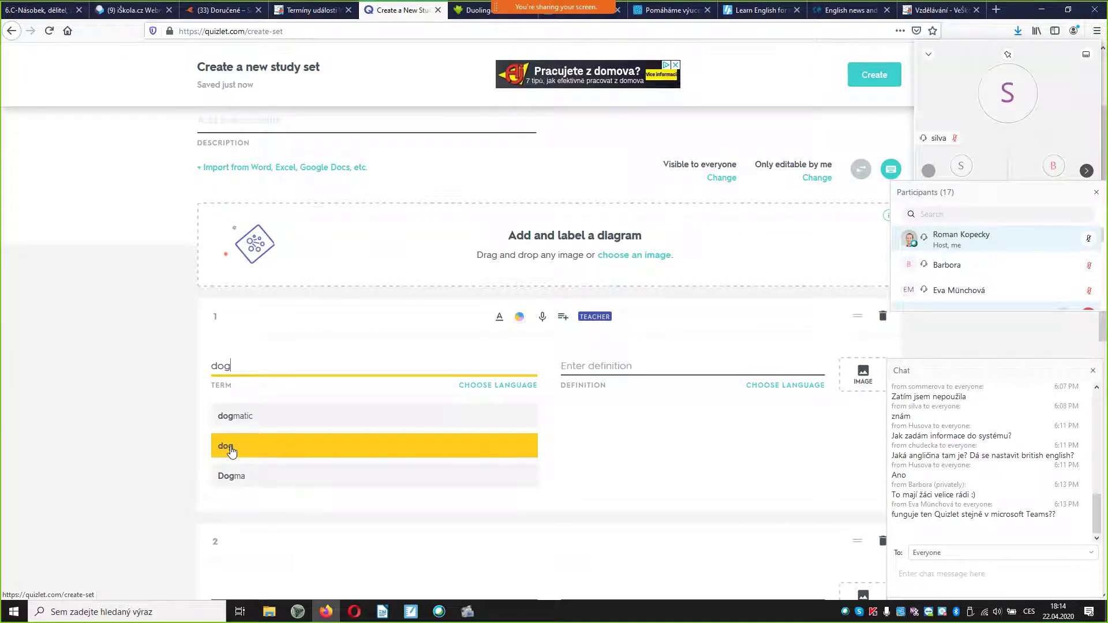
left_click(230, 449)
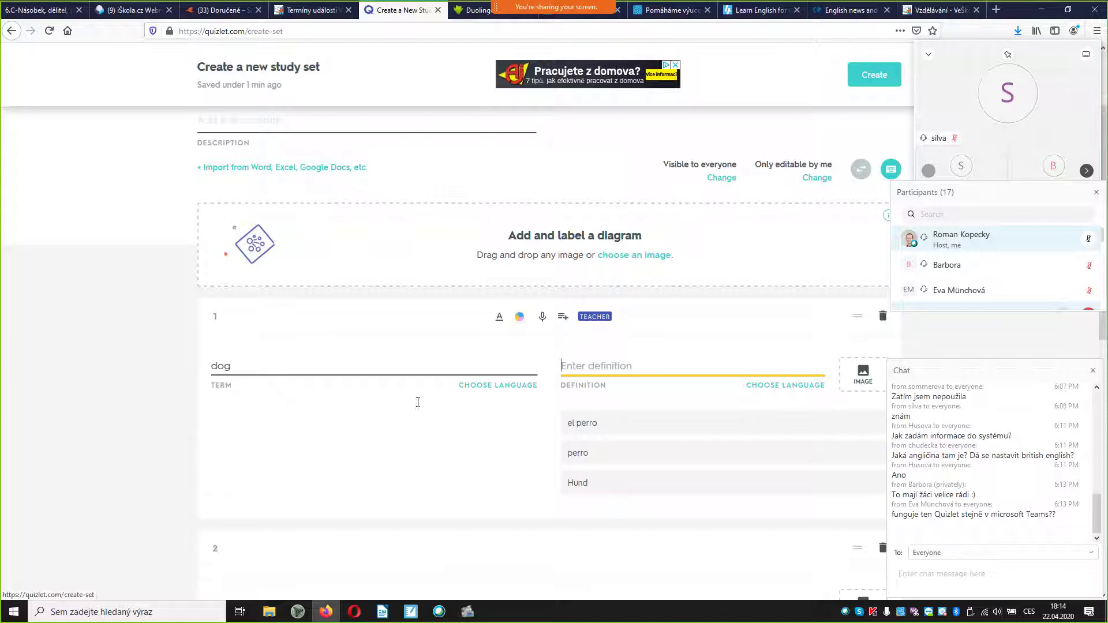
left_click(499, 386)
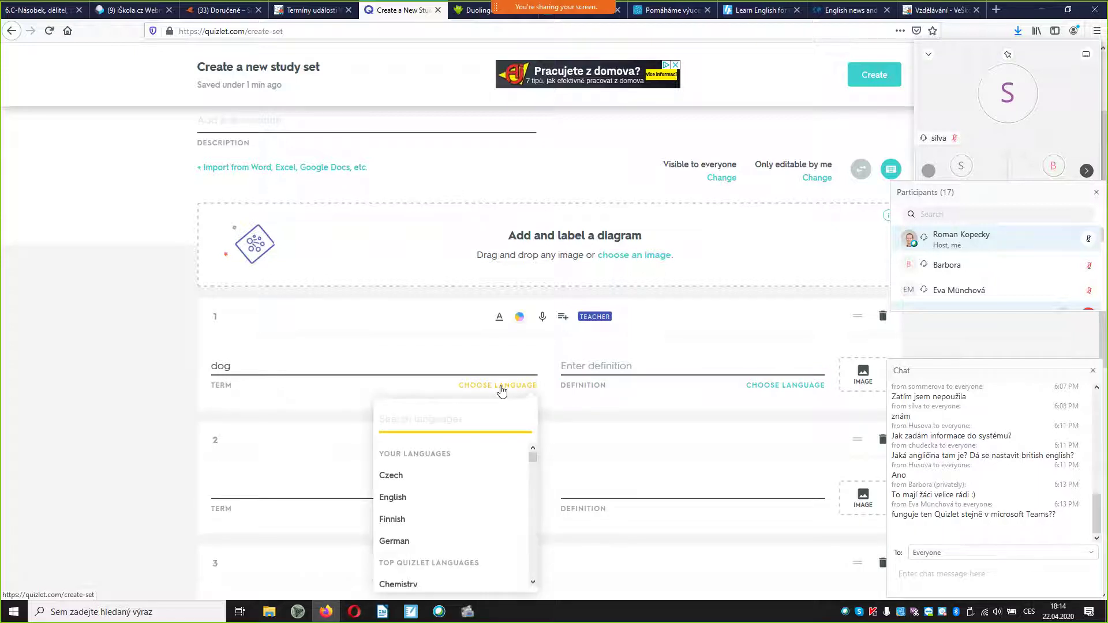
left_click(389, 499)
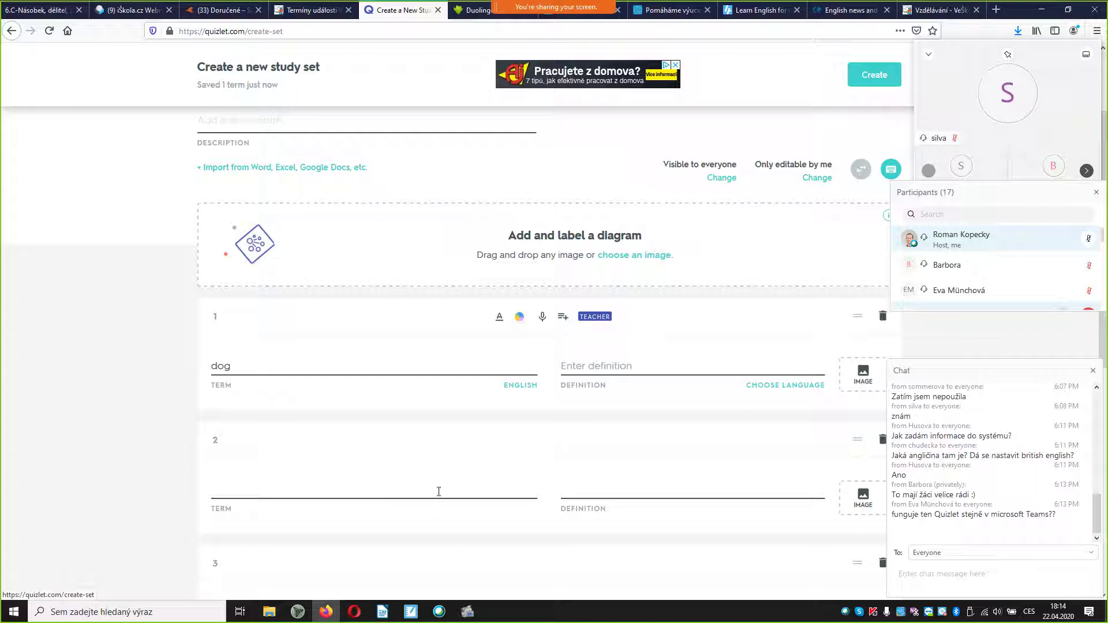
left_click(623, 365)
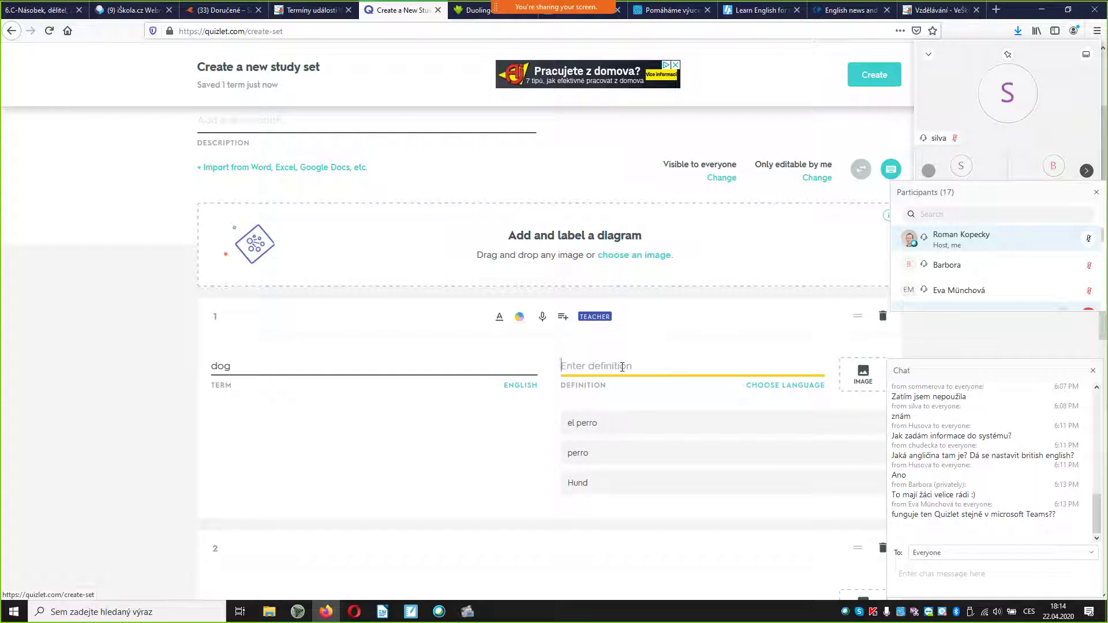
type("pes")
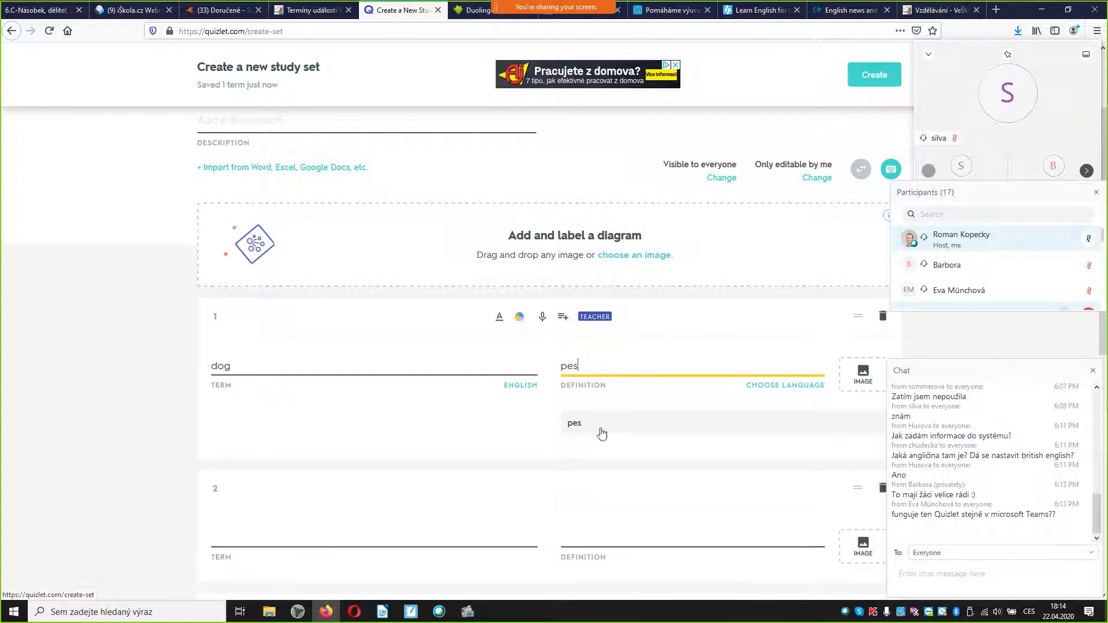
double_click(586, 366)
key("BackSpace")
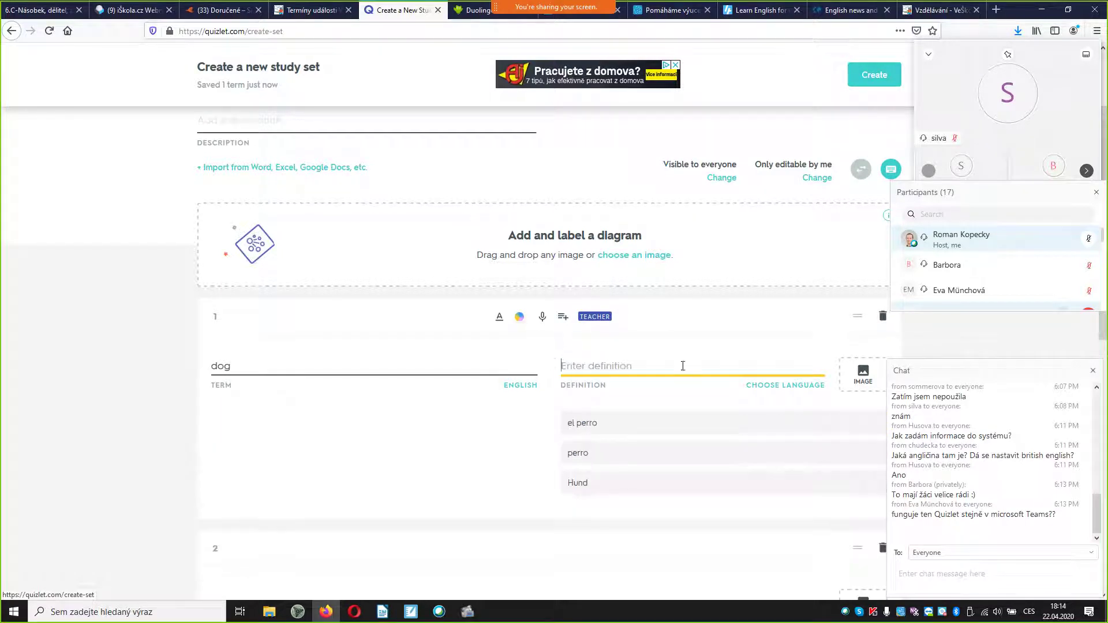
Step: Search for an image for the dog card and add the photo of a black-and-tan dog on grass
left_click(861, 376)
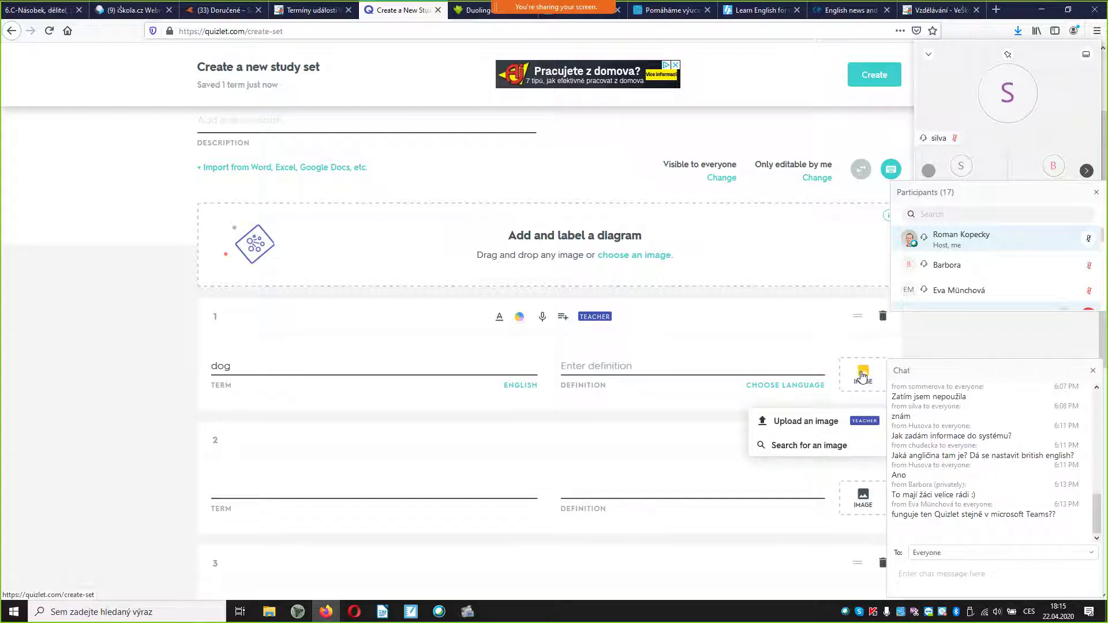
left_click(862, 376)
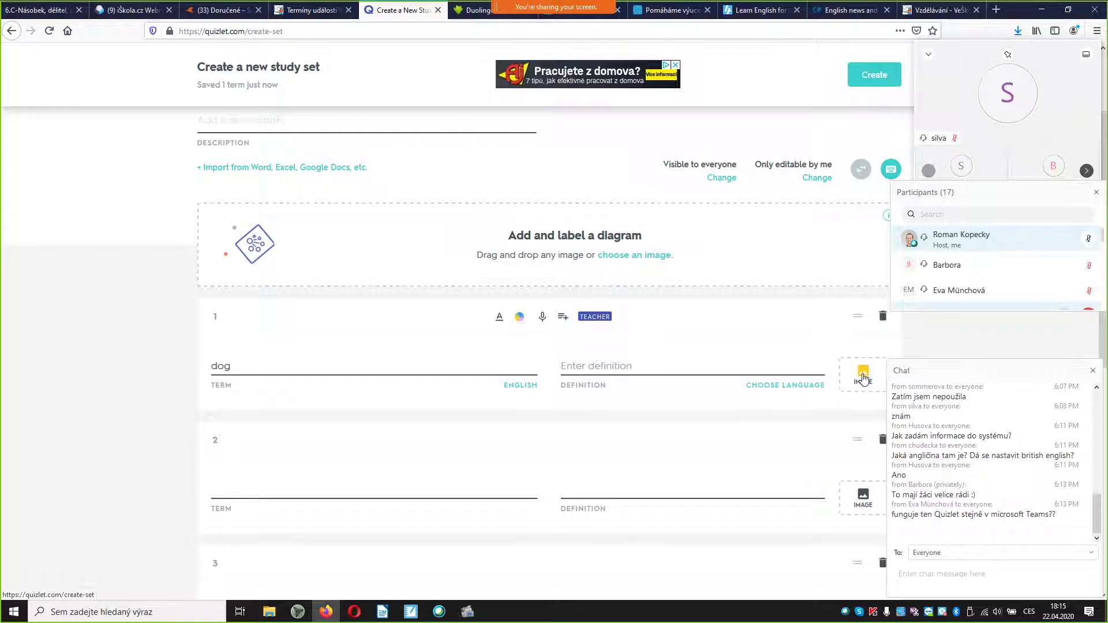
left_click(862, 377)
left_click(786, 451)
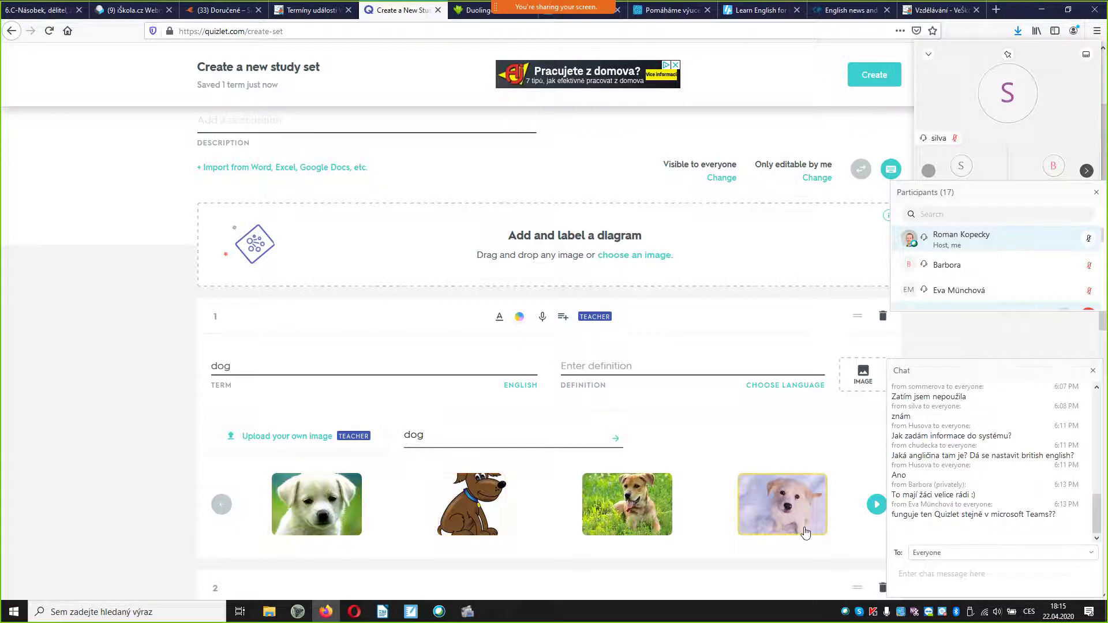
left_click(875, 505)
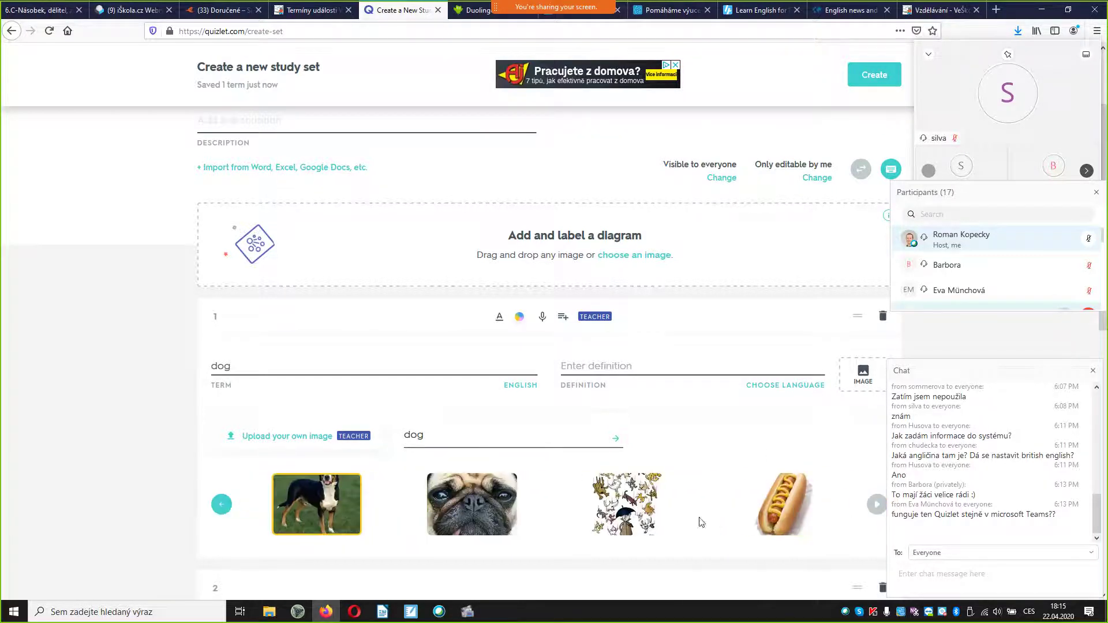
left_click(327, 510)
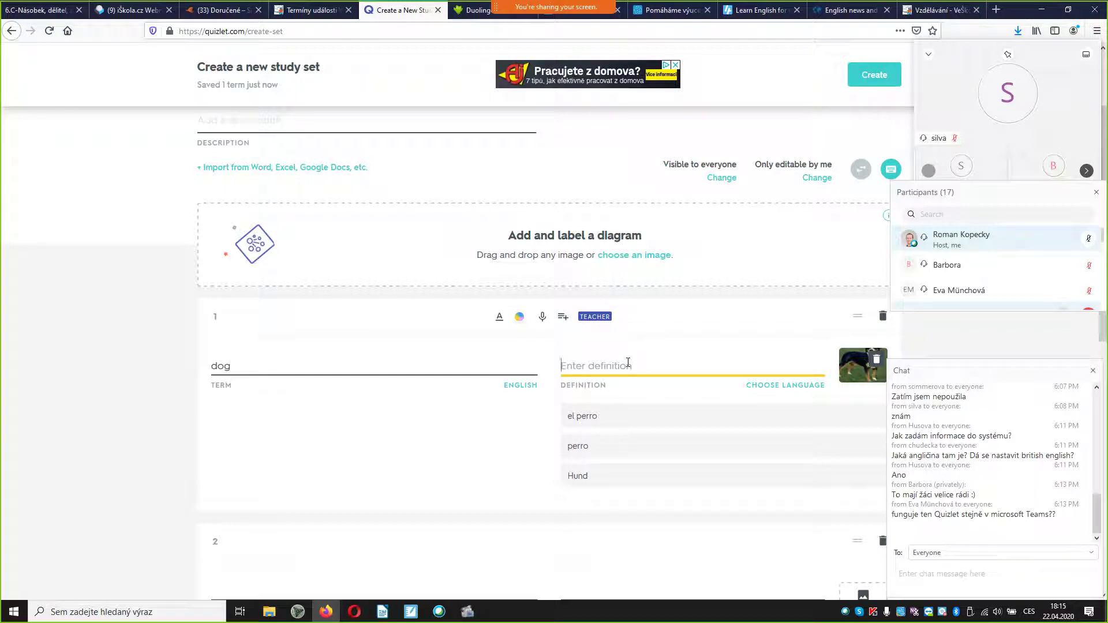
Step: Look over the new set's remaining blank cards and header fields, and return to the Quizlet home page
scroll(426, 421, "down", 10)
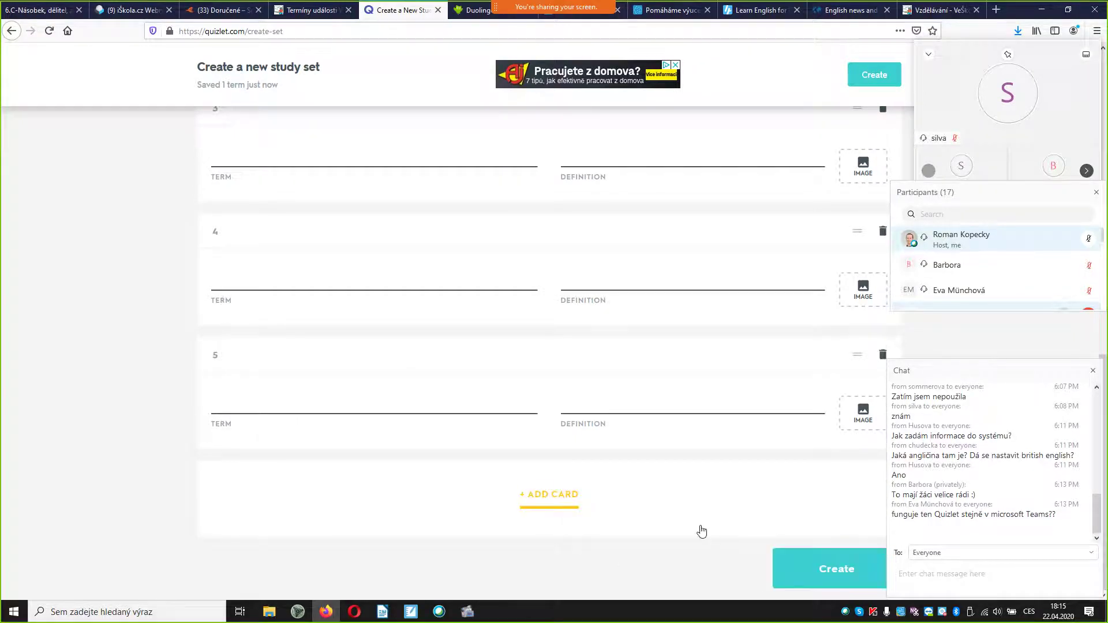
scroll(701, 531, "up", 10)
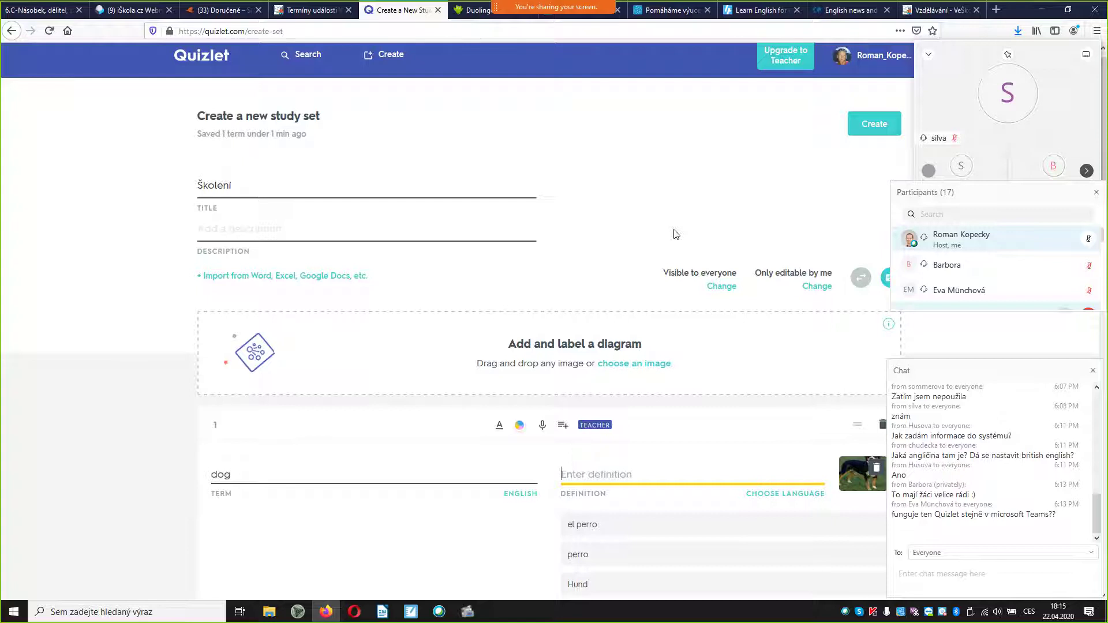
scroll(675, 234, "down", 3)
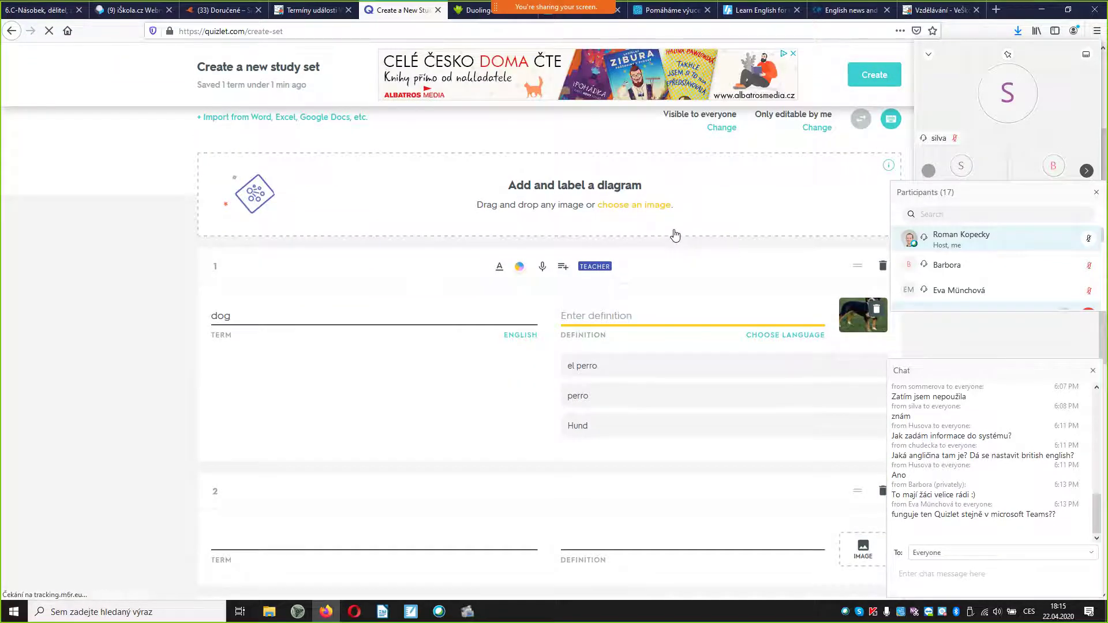
scroll(675, 234, "up", 3)
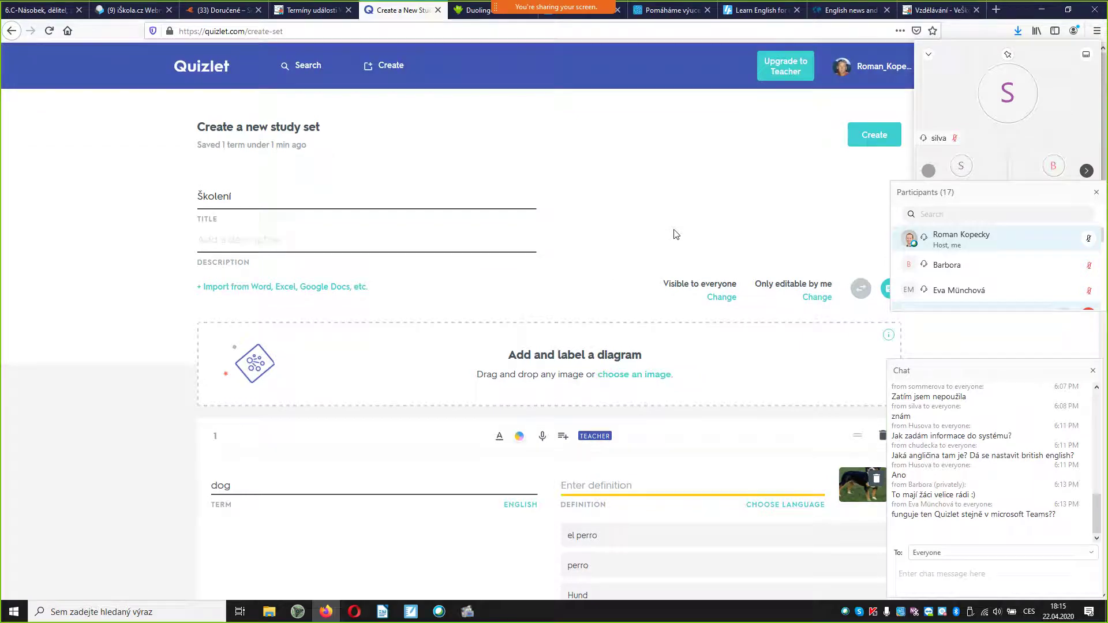
left_click(200, 67)
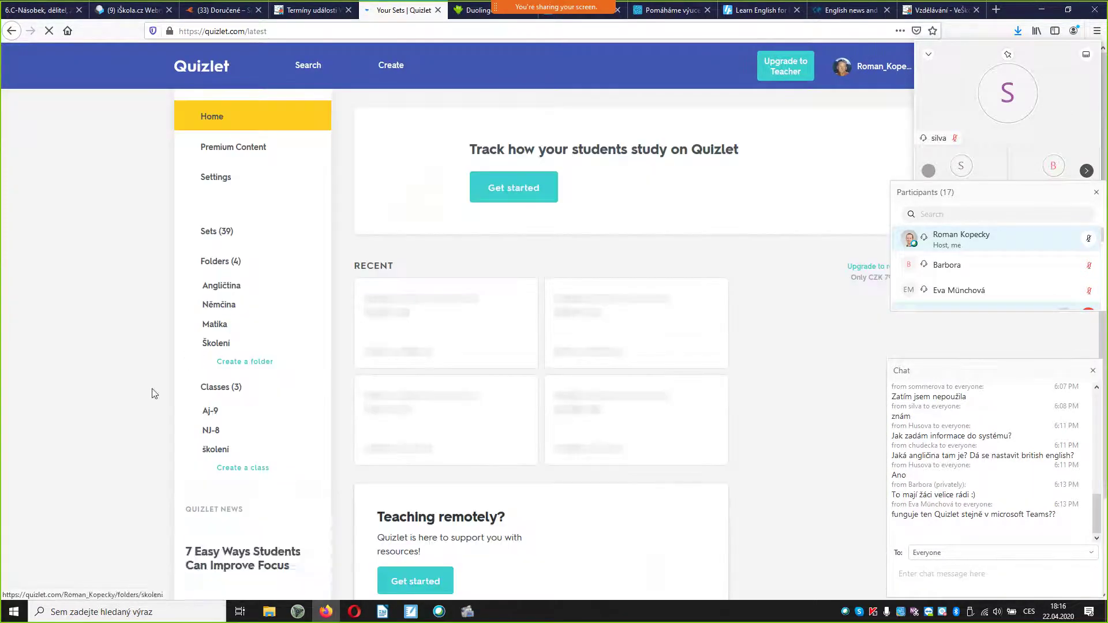
Step: Open the NJ-8 class and examine its full list of members
left_click(218, 434)
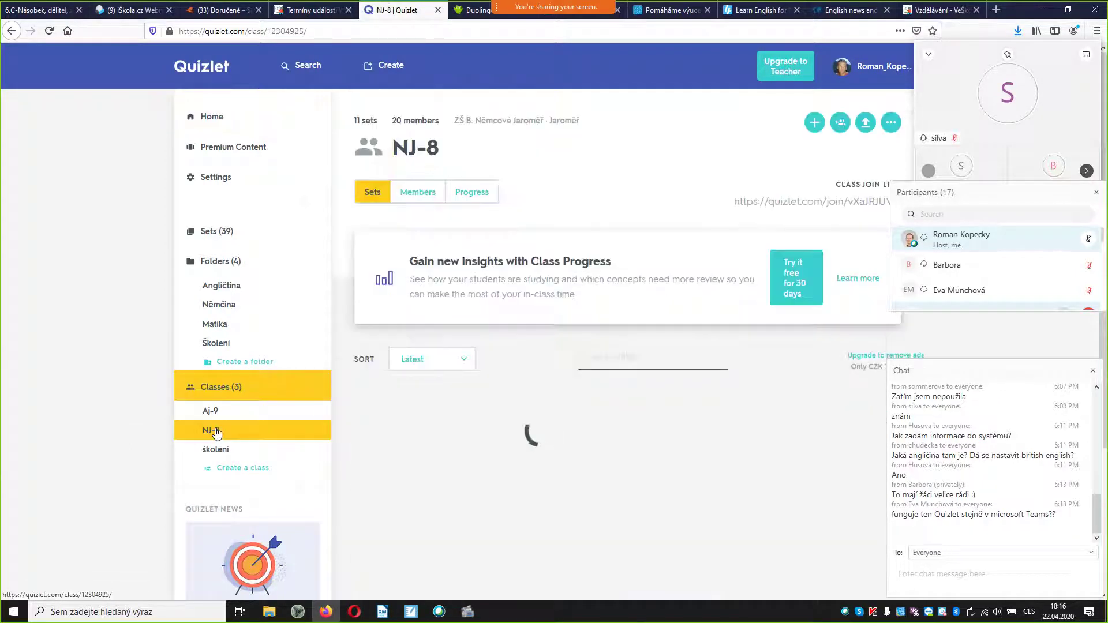
left_click(419, 194)
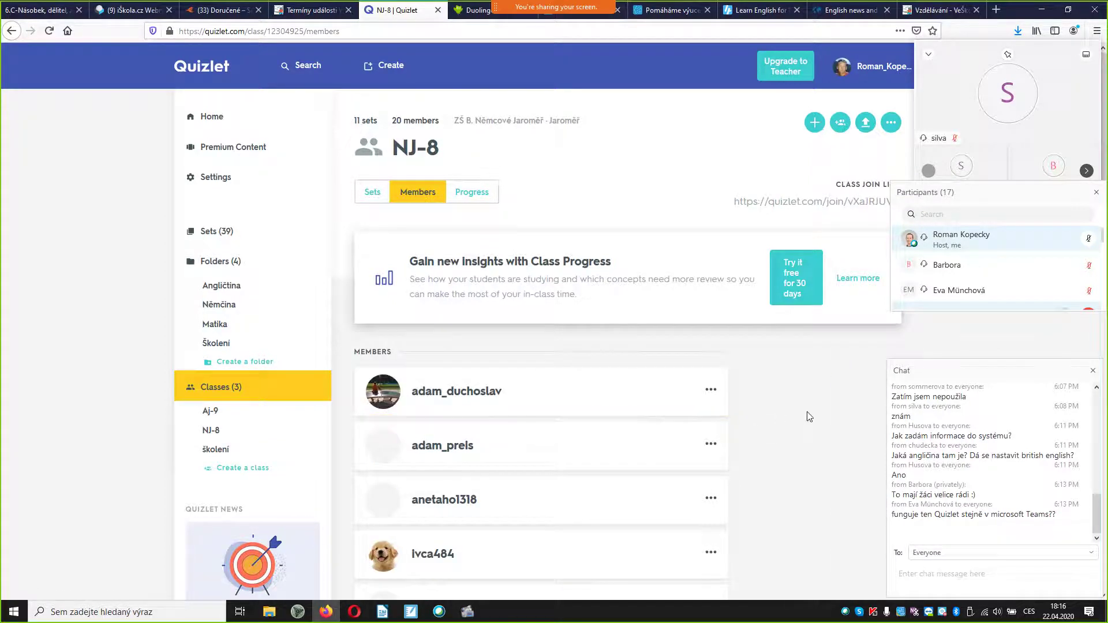
scroll(804, 411, "down", 2)
scroll(804, 411, "down", 2)
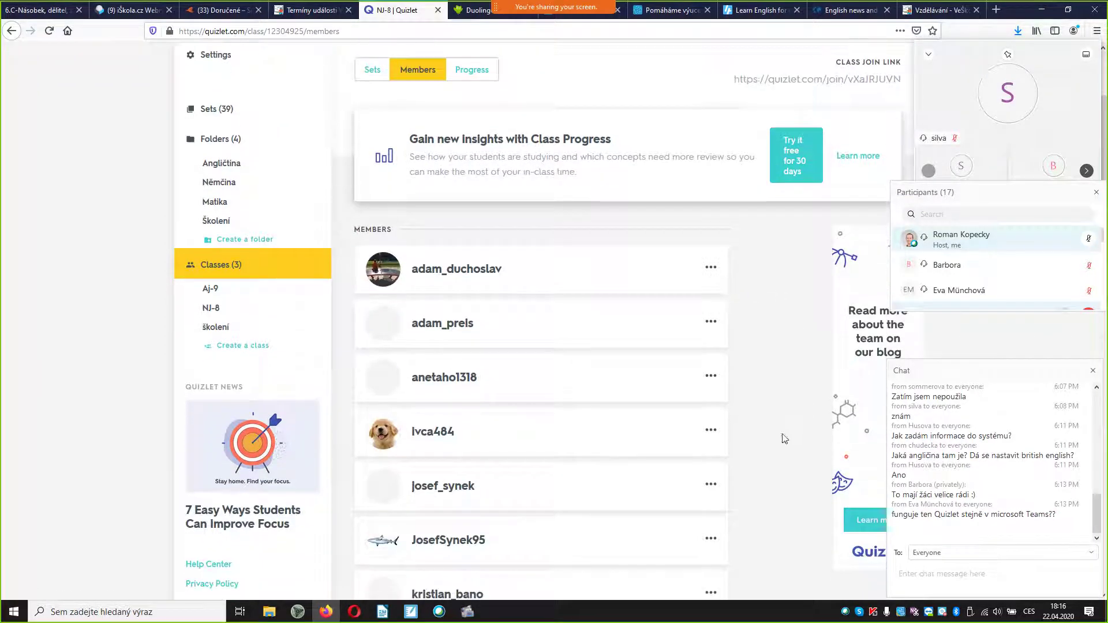
scroll(777, 390, "down", 2)
scroll(779, 390, "down", 6)
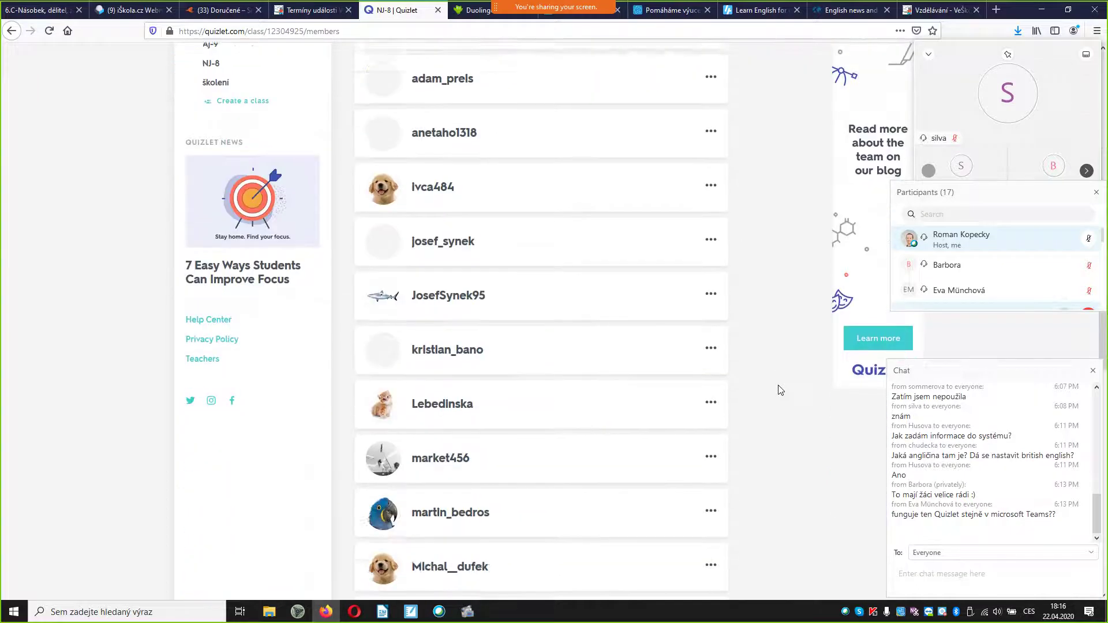
scroll(779, 390, "down", 5)
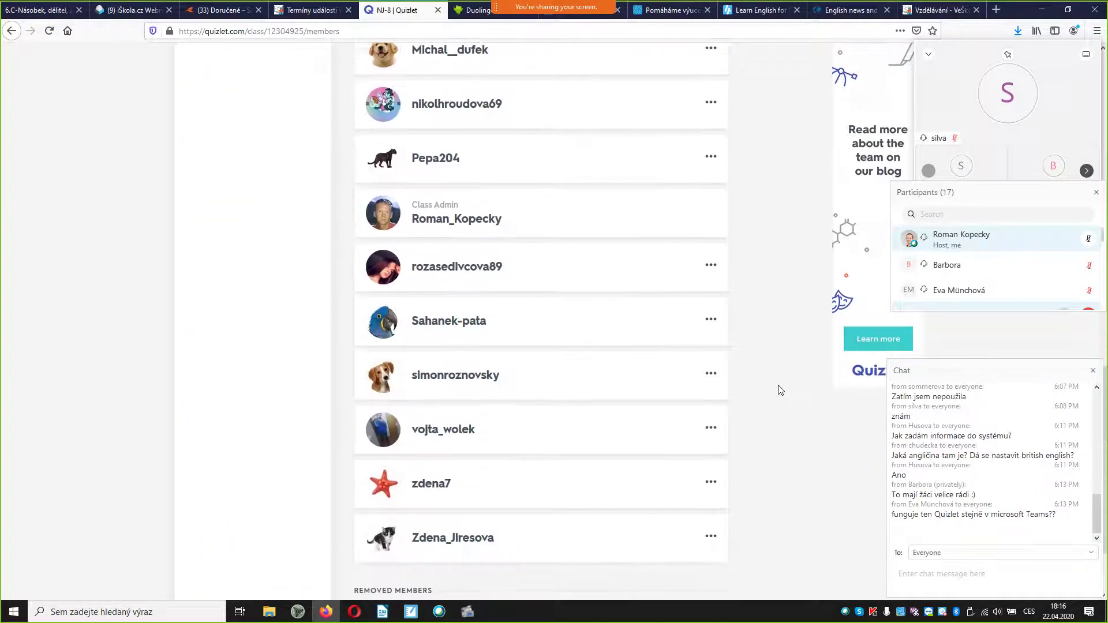
scroll(779, 390, "up", 15)
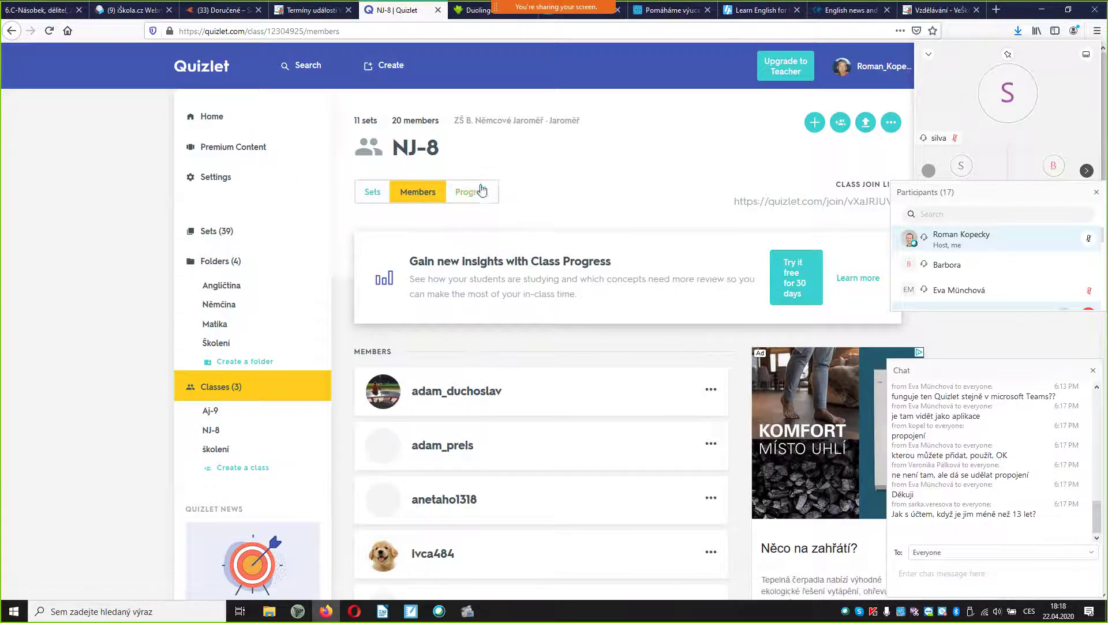
Step: Switch to the SMART Notebook presentation and show the slide listing Quizlet's flash cards, games and classrooms
left_click(411, 612)
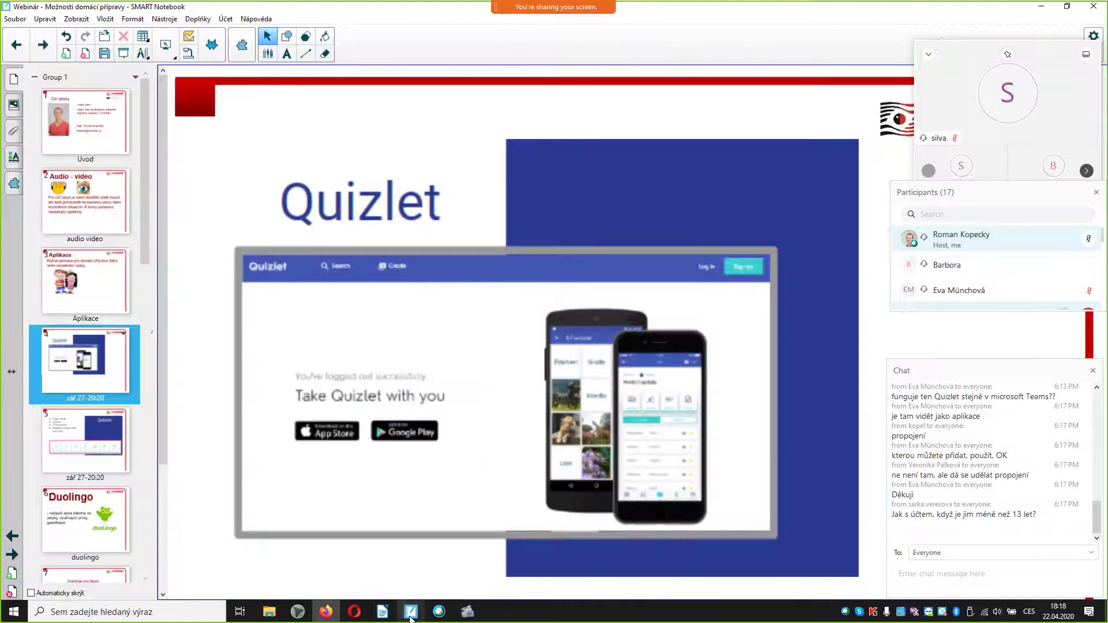
left_click(59, 428)
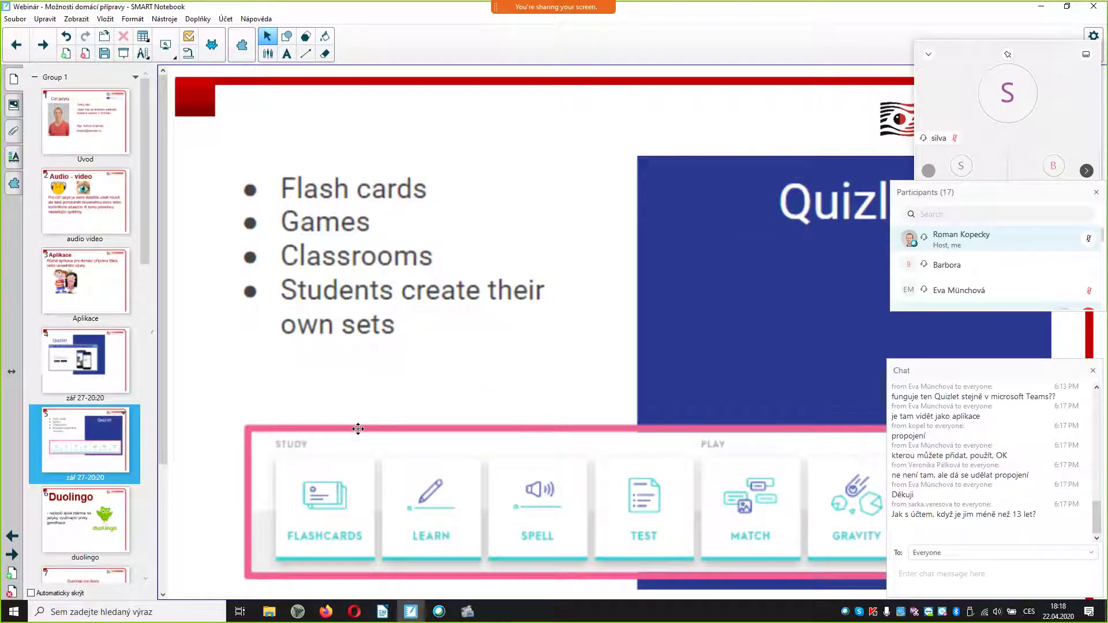
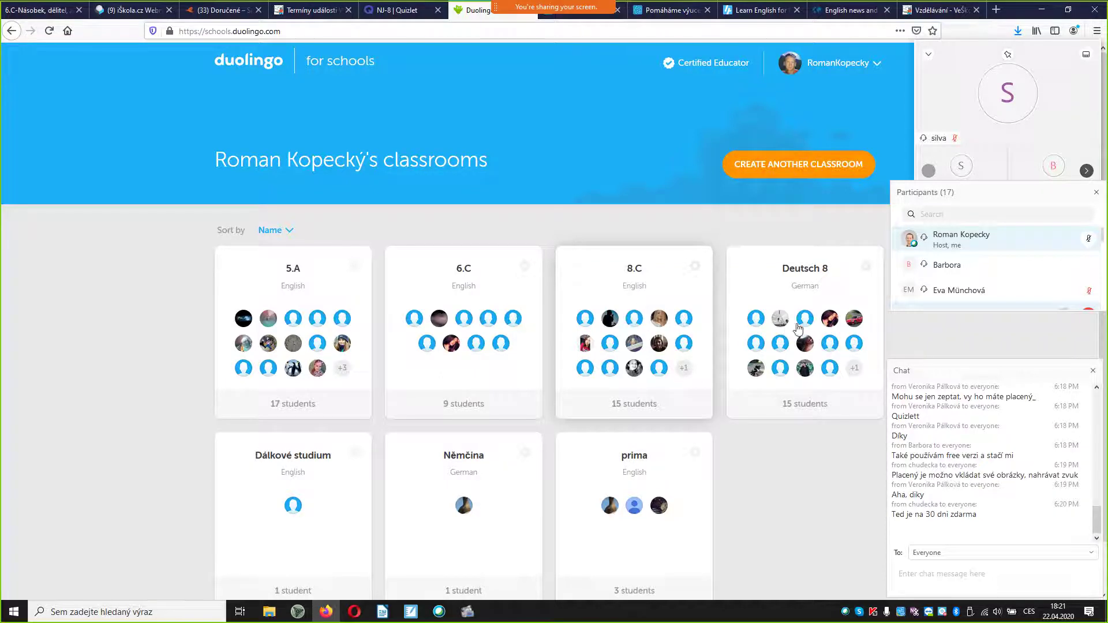
Step: Open the activity details of the Deutsch 8 classroom in Duolingo for Schools
left_click(805, 273)
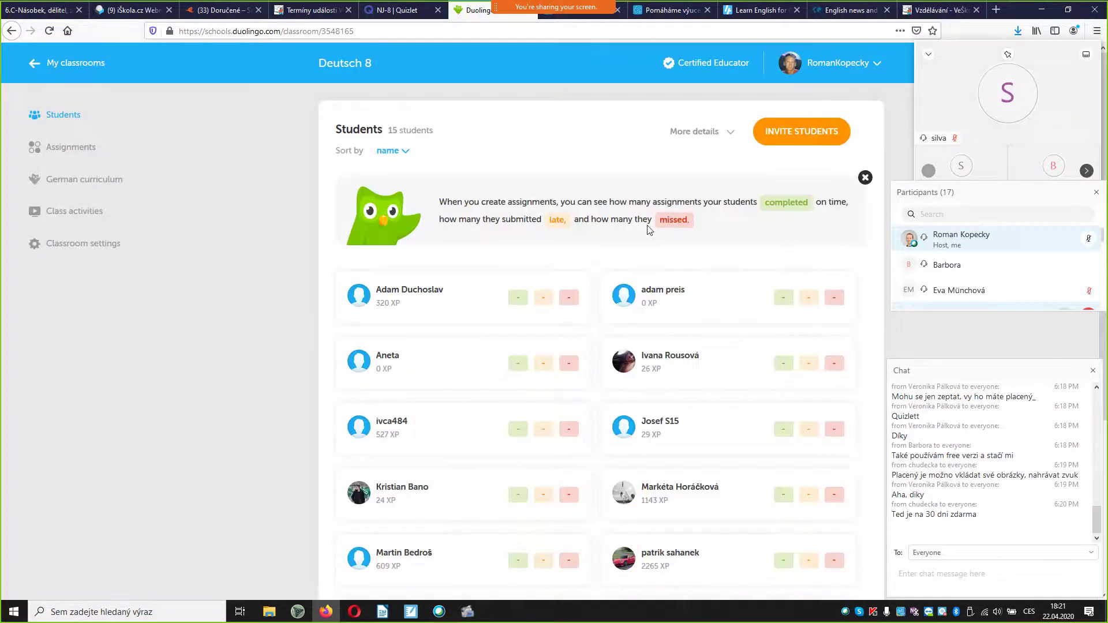
left_click(703, 133)
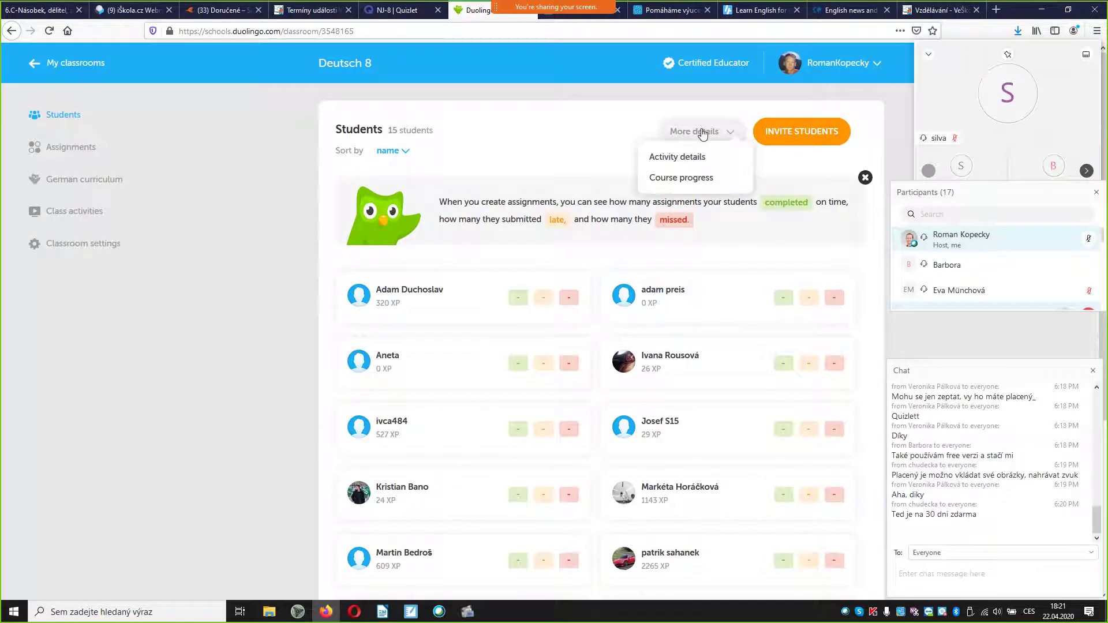
left_click(666, 158)
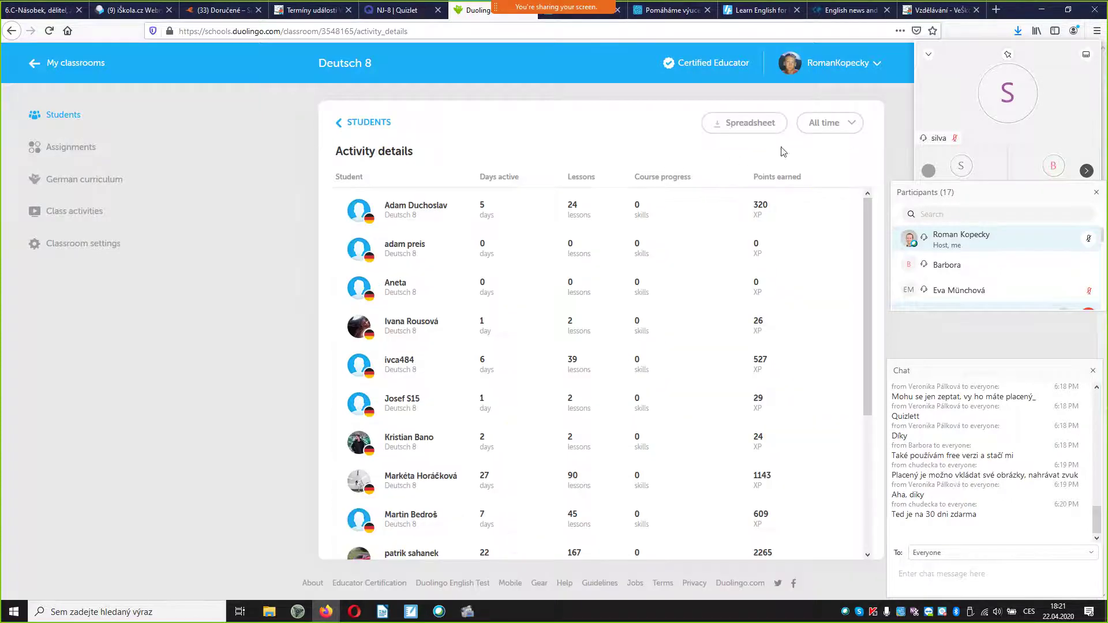
Step: Filter the activity details to the date range 12. 4. 2020 - 18. 4. 2020 and review all students' results
left_click(829, 127)
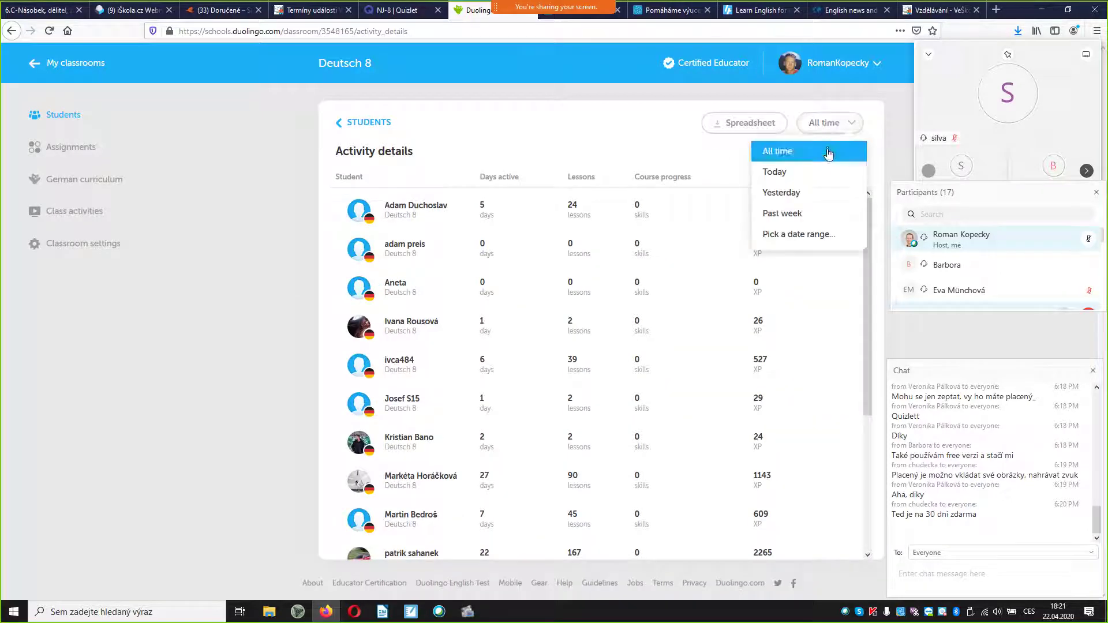
left_click(794, 235)
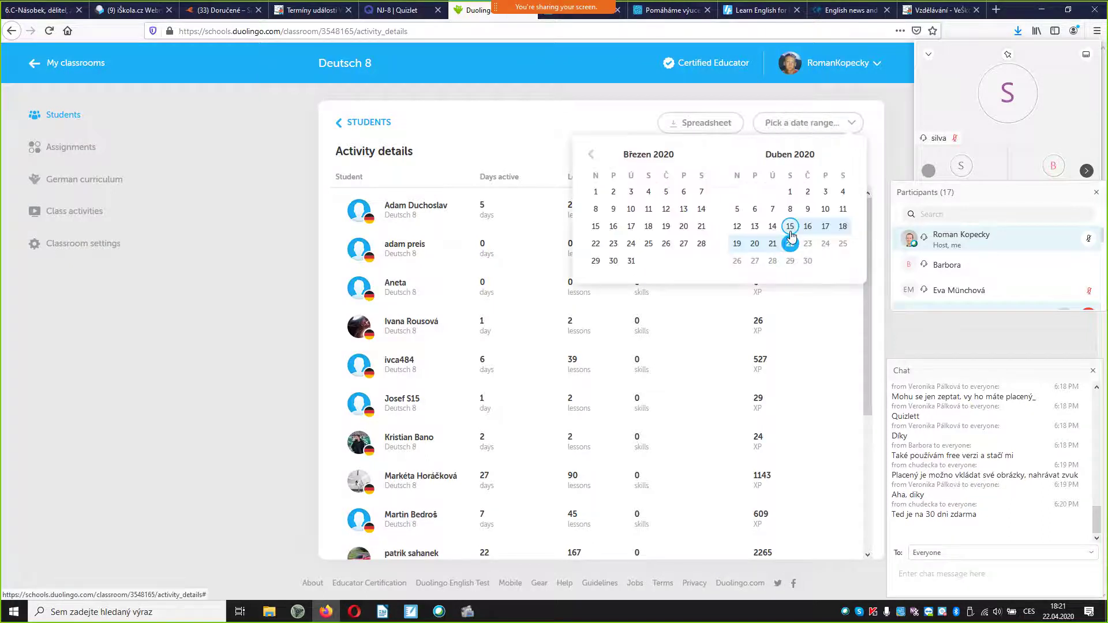
left_click(736, 226)
left_click(844, 232)
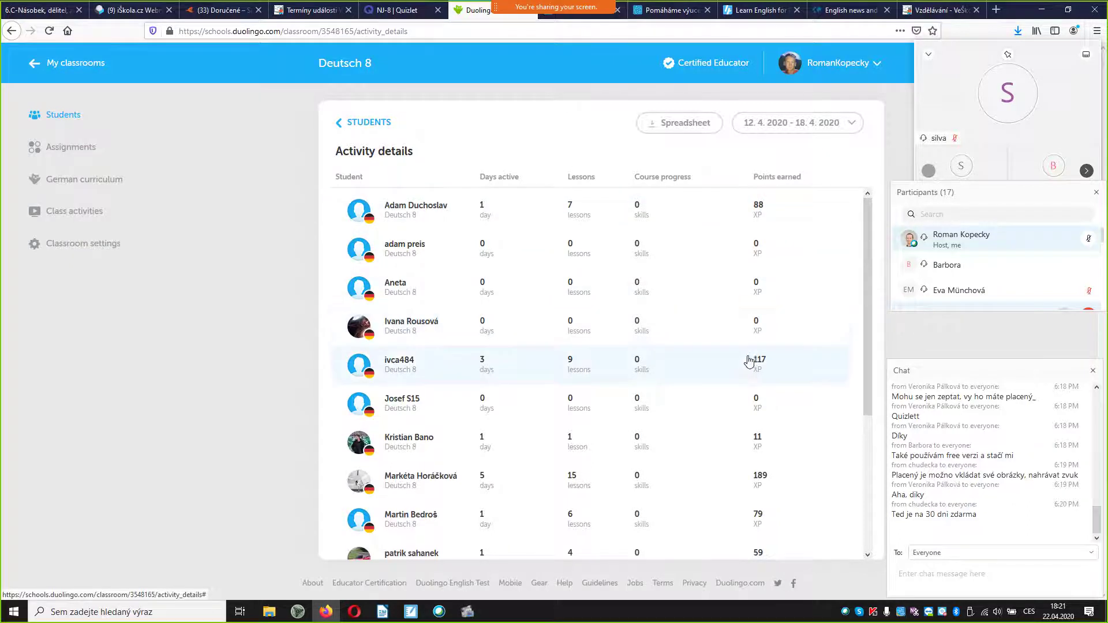
scroll(743, 365, "down", 4)
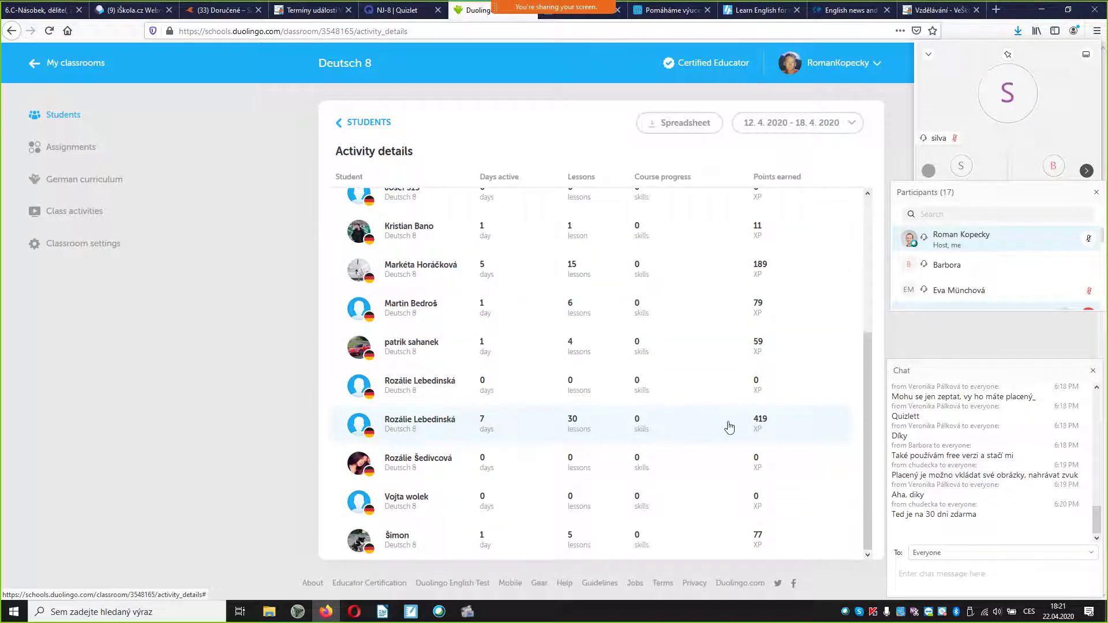
scroll(729, 427, "up", 2)
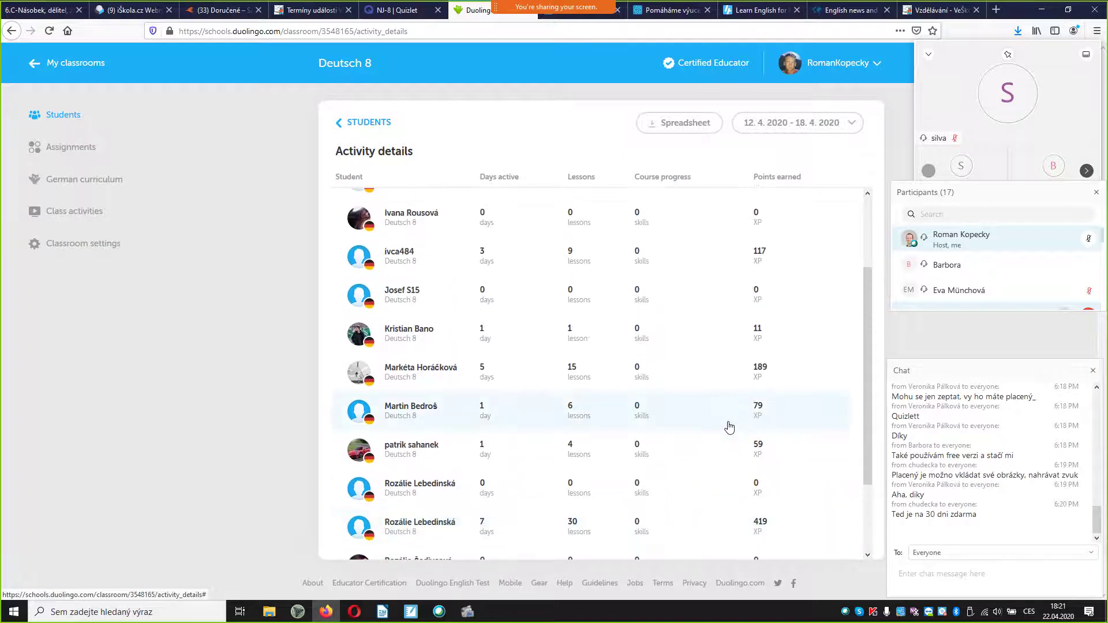
scroll(730, 426, "up", 3)
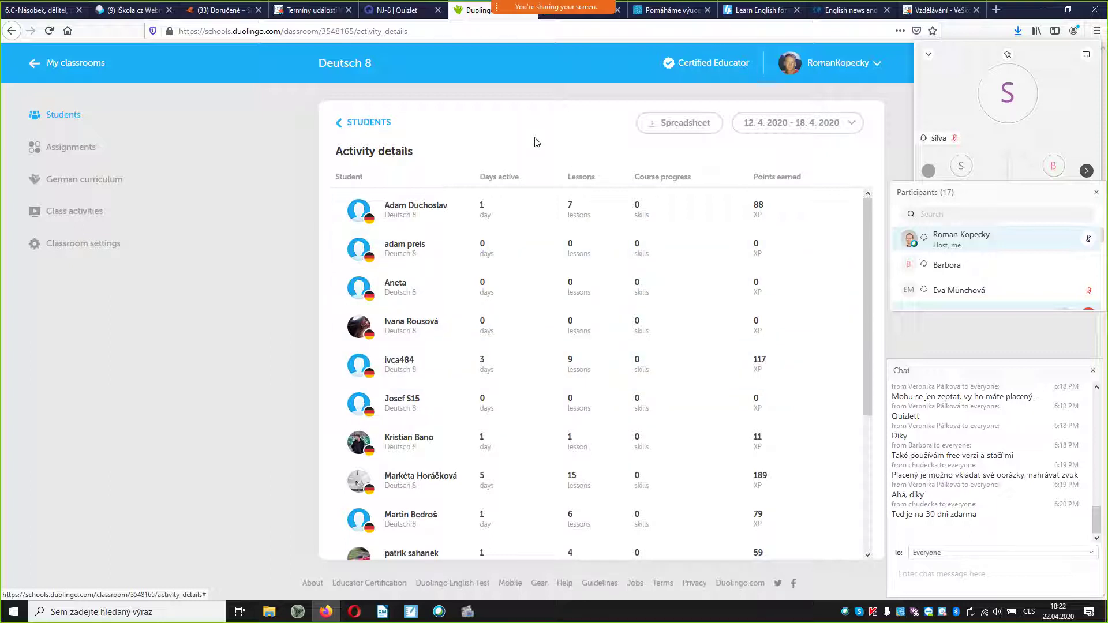
Step: Go back to the classrooms overview, reopen Deutsch 8 and show its assignments
left_click(36, 65)
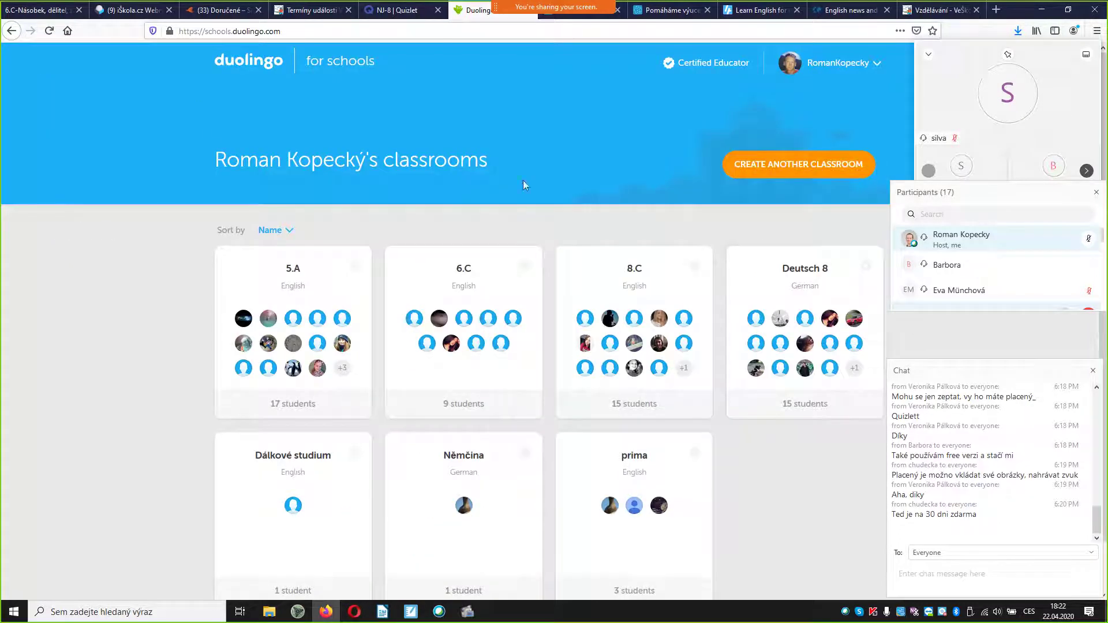
left_click(804, 274)
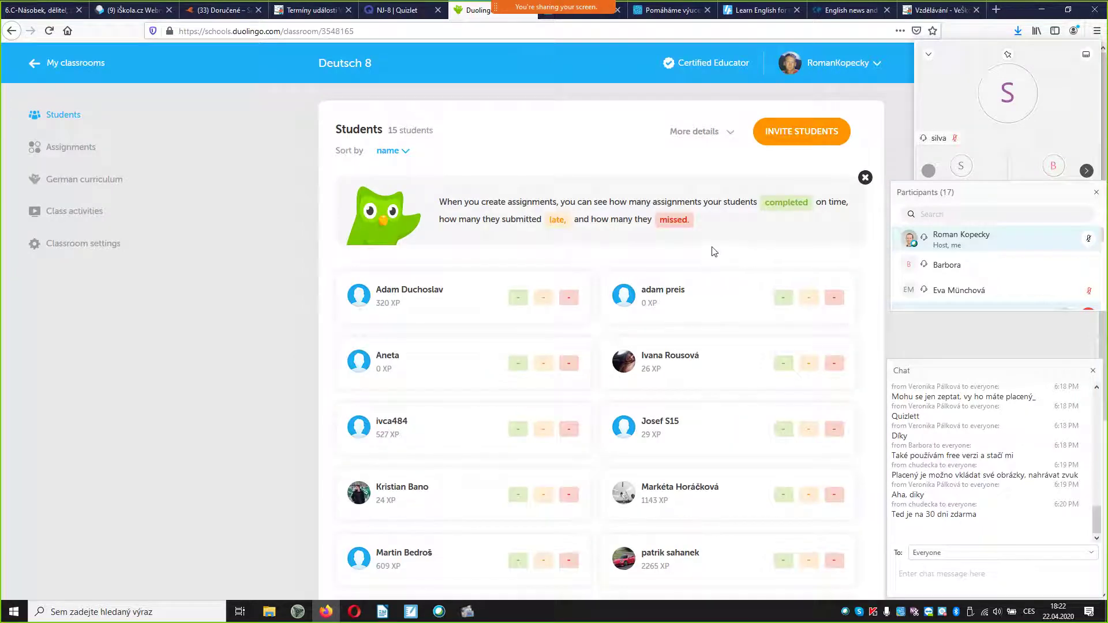
left_click(63, 149)
left_click(63, 148)
left_click(68, 150)
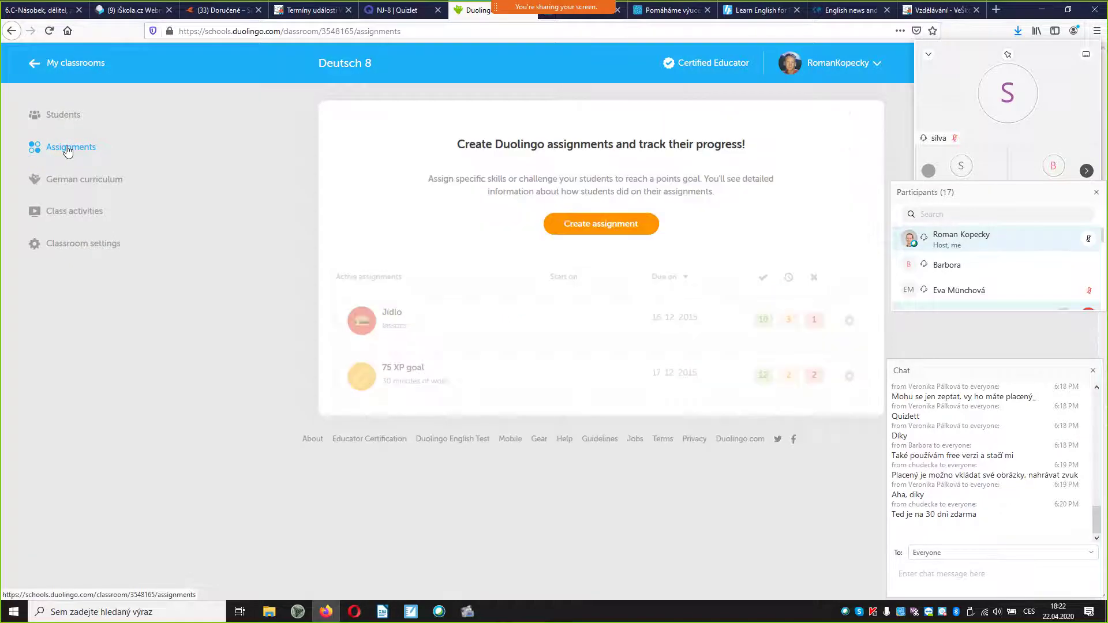
Step: Start a new Collect points assignment and choose the 100 XP goal
left_click(597, 225)
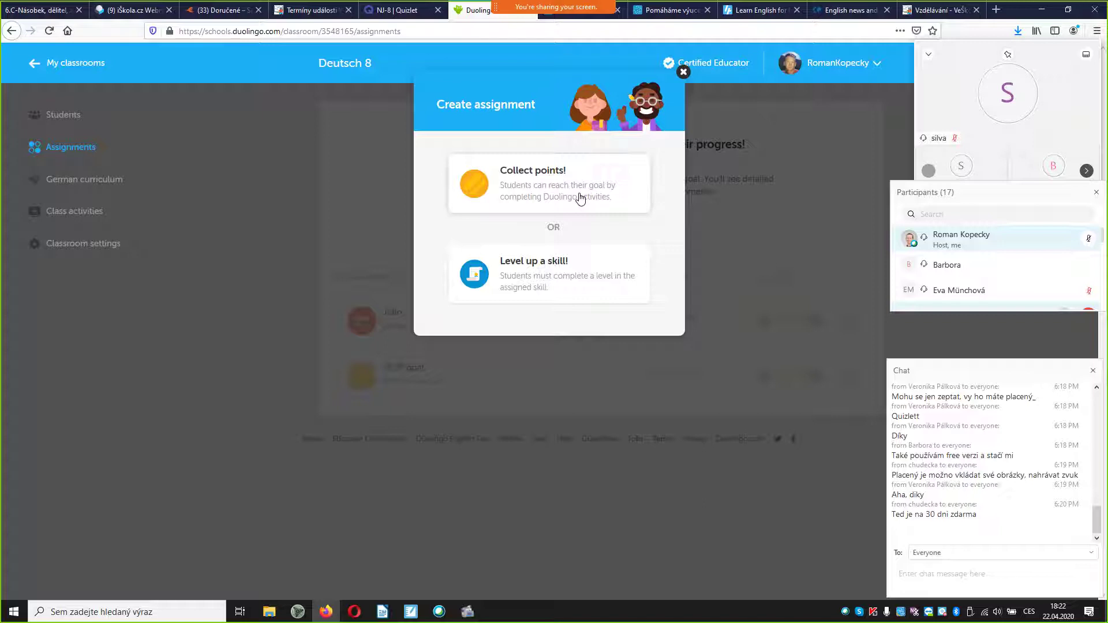
left_click(577, 196)
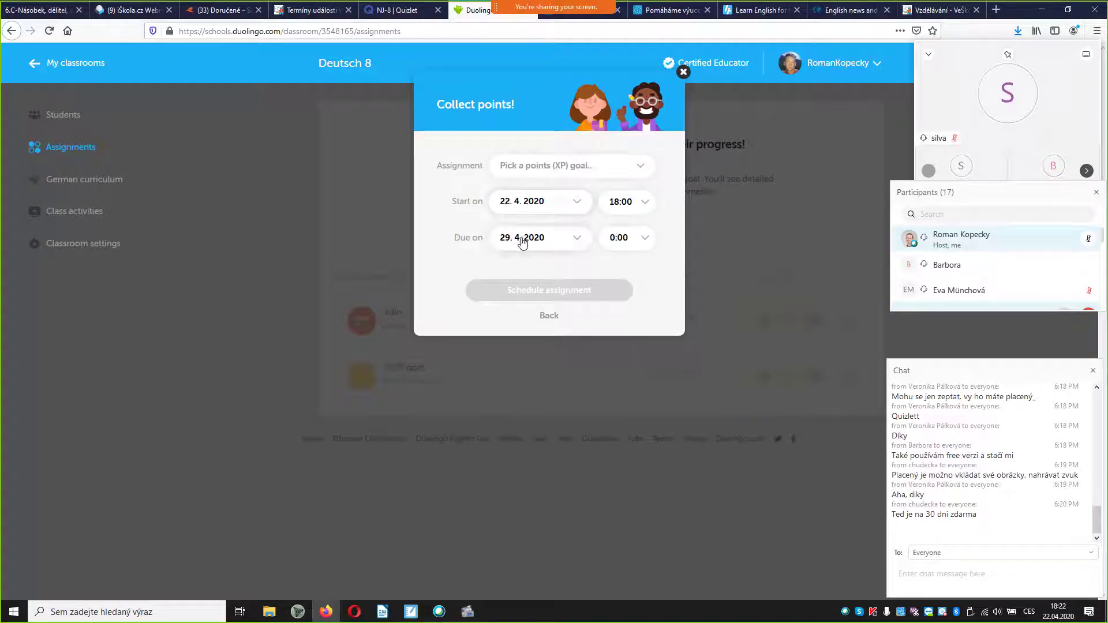
left_click(639, 167)
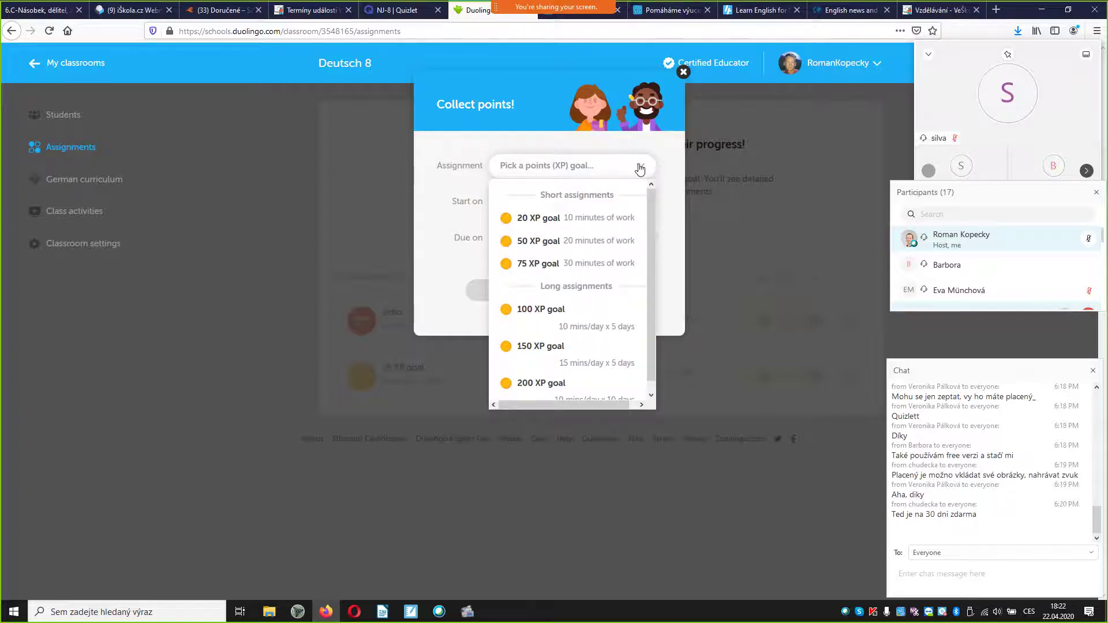
left_click(548, 315)
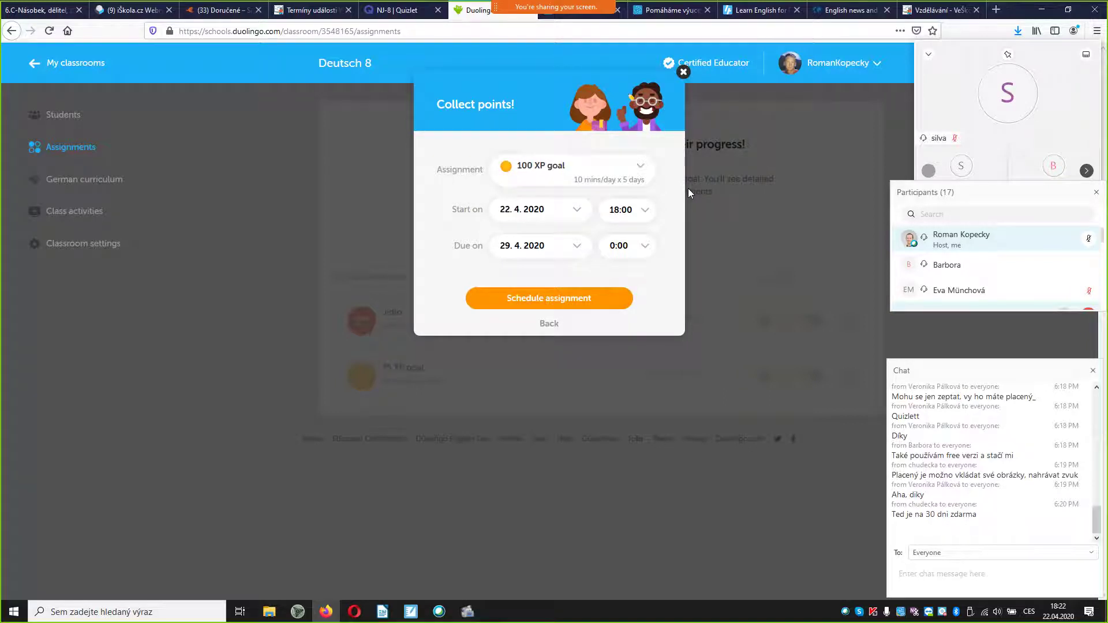
Step: Discard the Collect points assignment, reopen assignment creation to show the Collect points and Level up a skill options, and close it
left_click(683, 72)
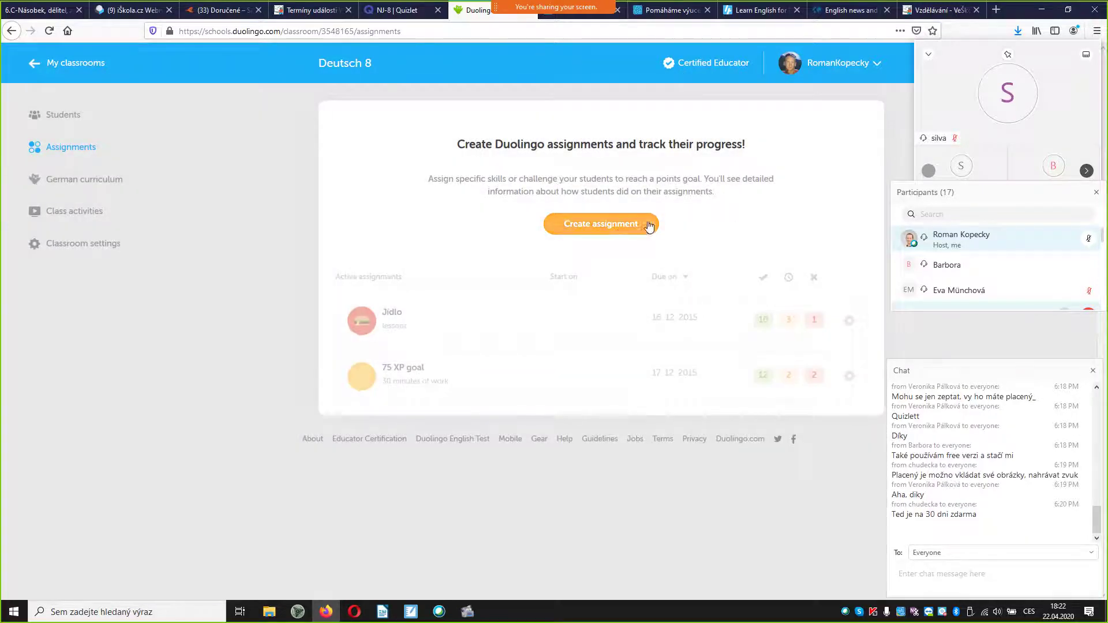
left_click(601, 225)
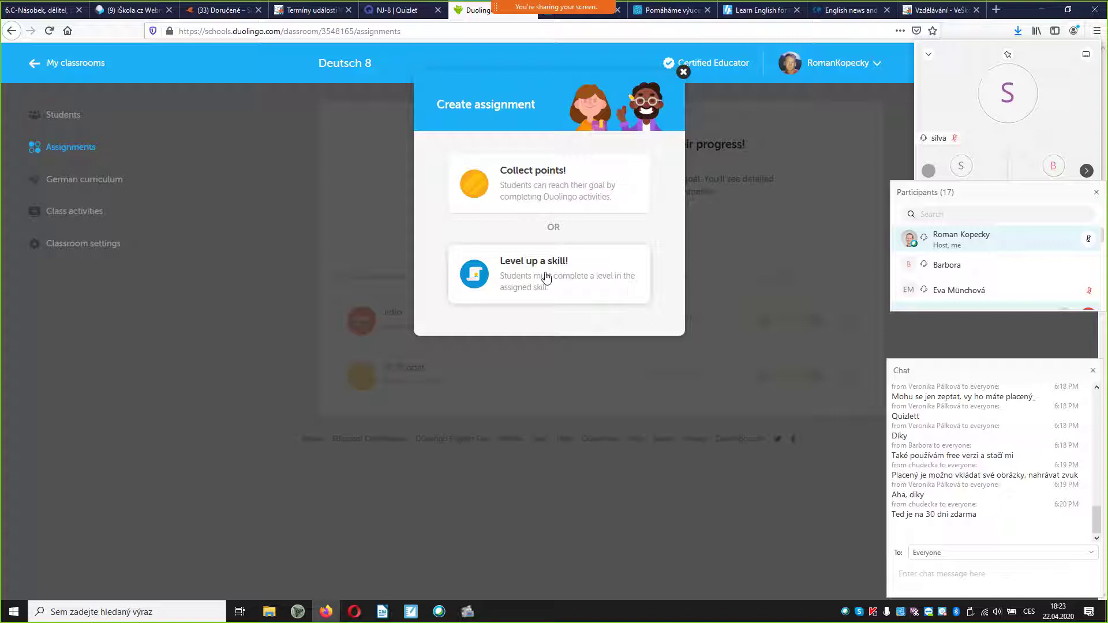
left_click(683, 72)
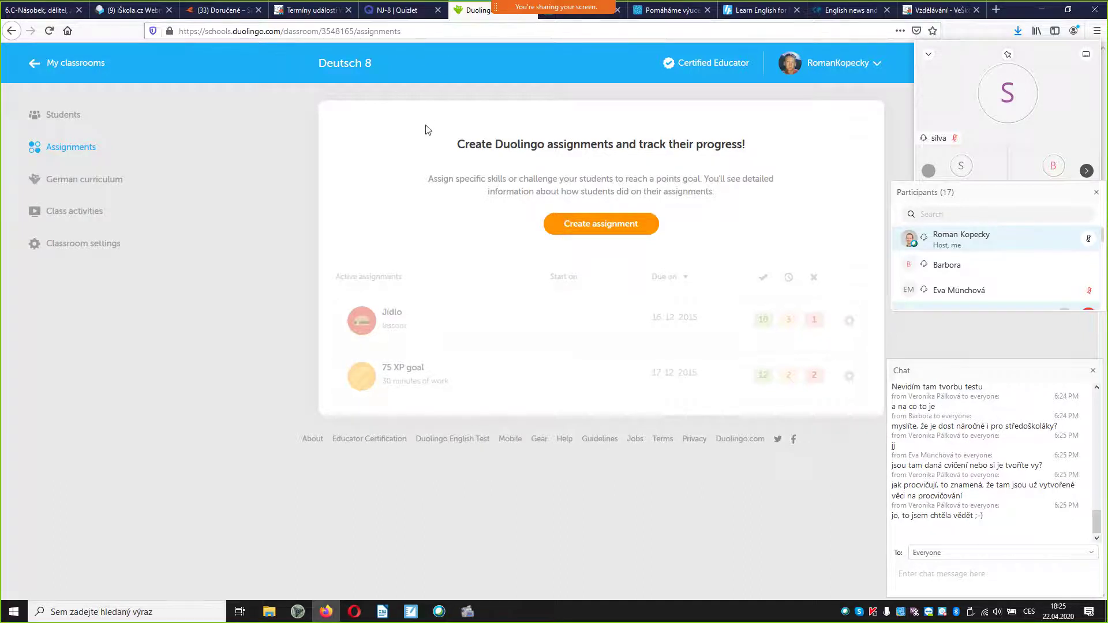
Step: Load duolingo.com in the browser tab holding the Quizlet NJ-8 class
left_click(405, 9)
left_click(355, 29)
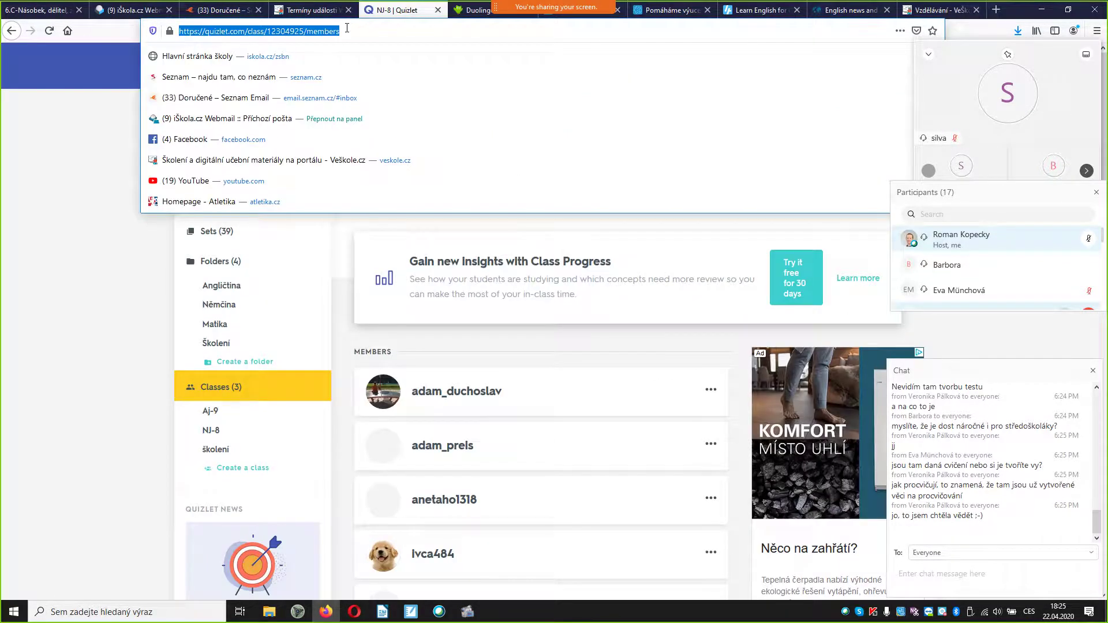
type("duolingo.com/")
key("Return")
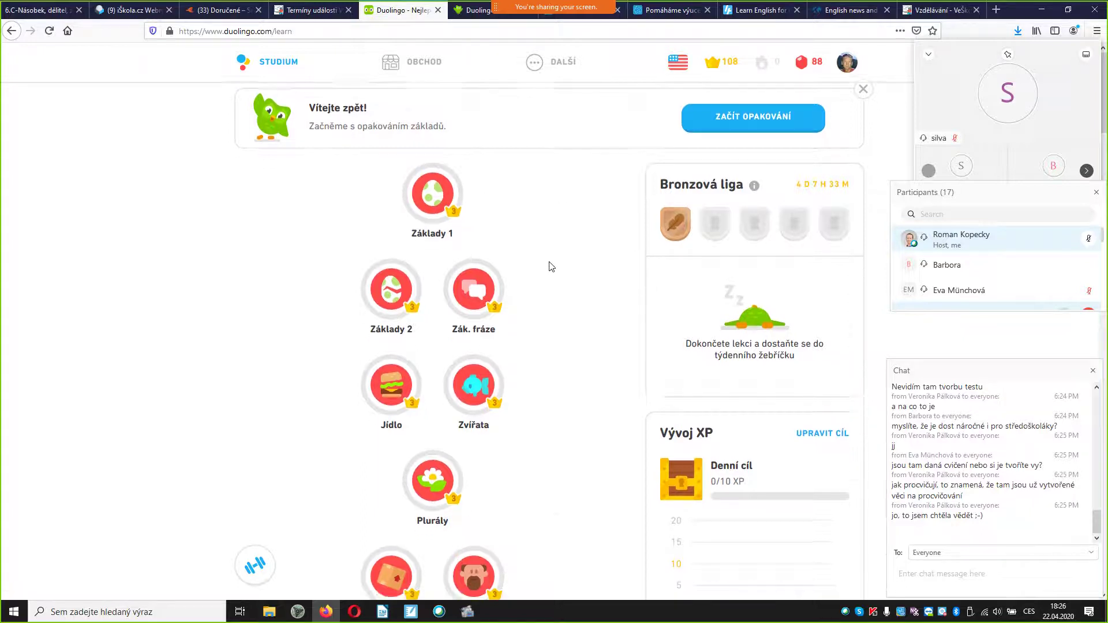
Step: Examine the English course's skill tree from Základy 1 down to the locked skills, including the crown levels and checkpoints
scroll(549, 265, "down", 10)
scroll(548, 265, "down", 15)
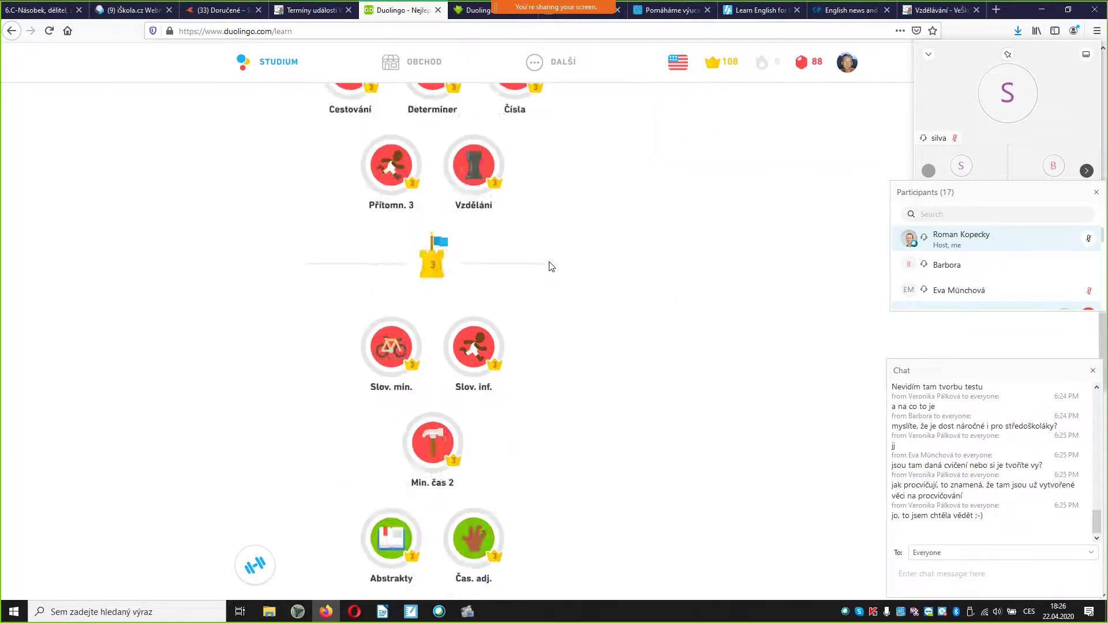
scroll(549, 265, "up", 15)
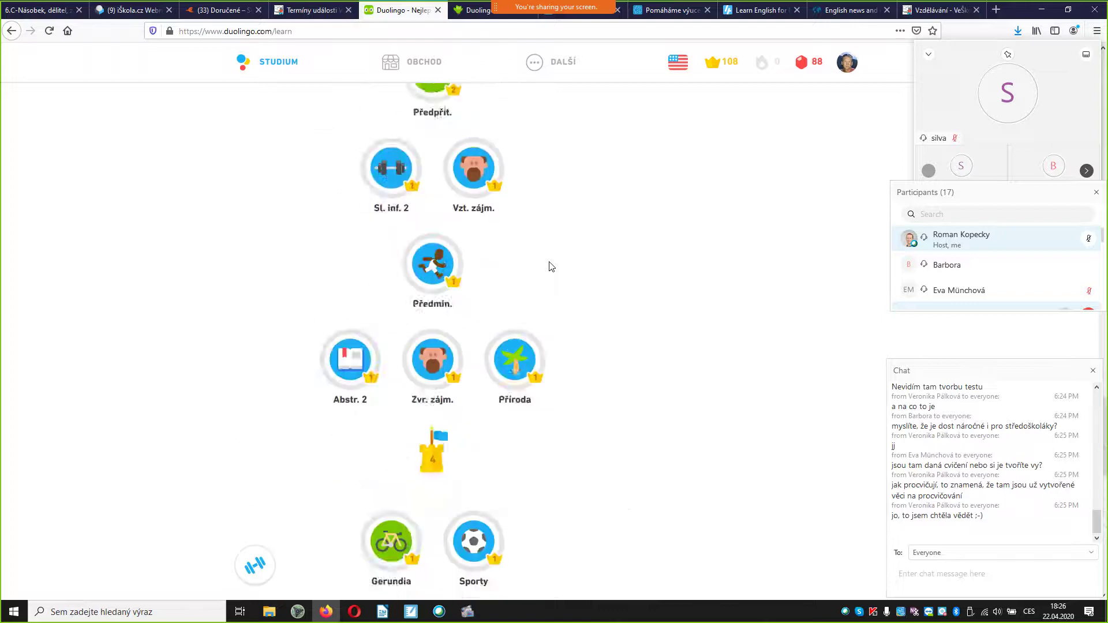
scroll(551, 267, "up", 3)
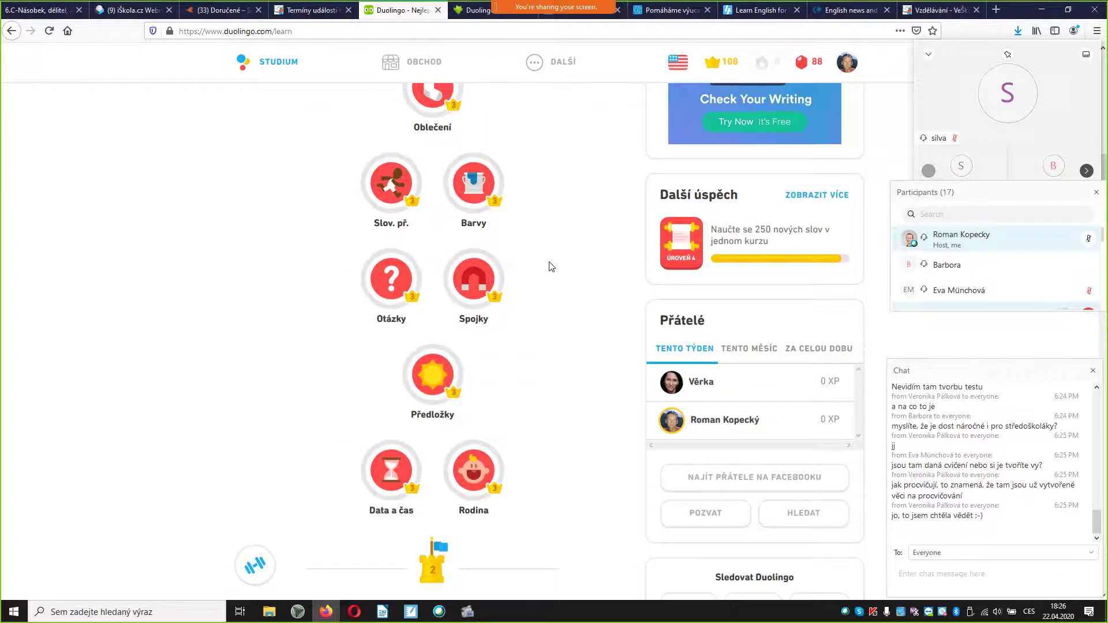
scroll(549, 265, "down", 10)
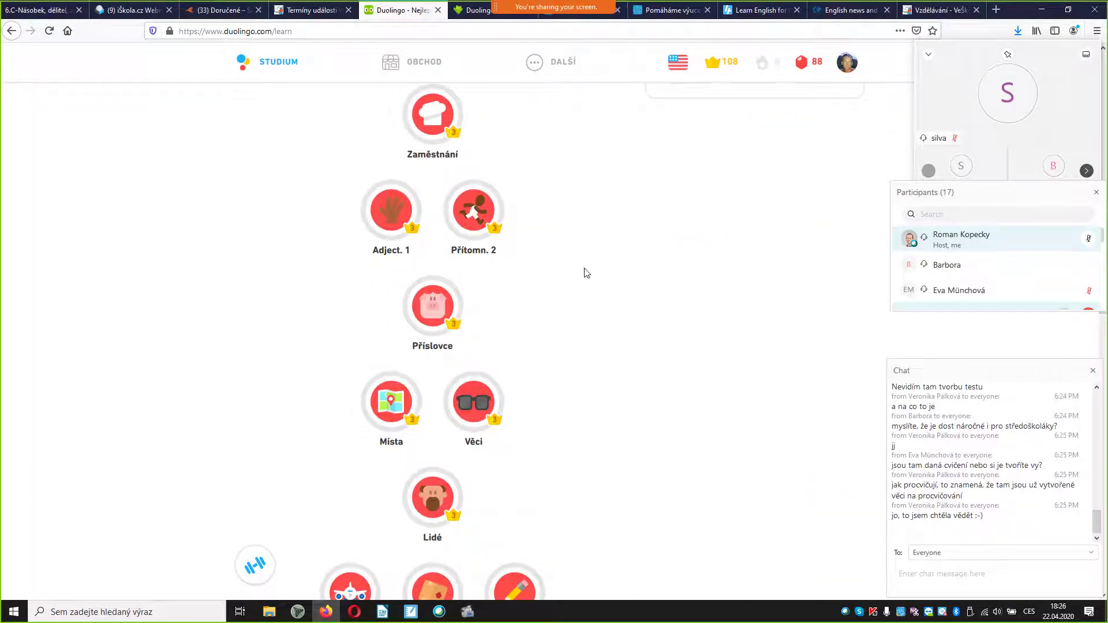
scroll(615, 307, "up", 15)
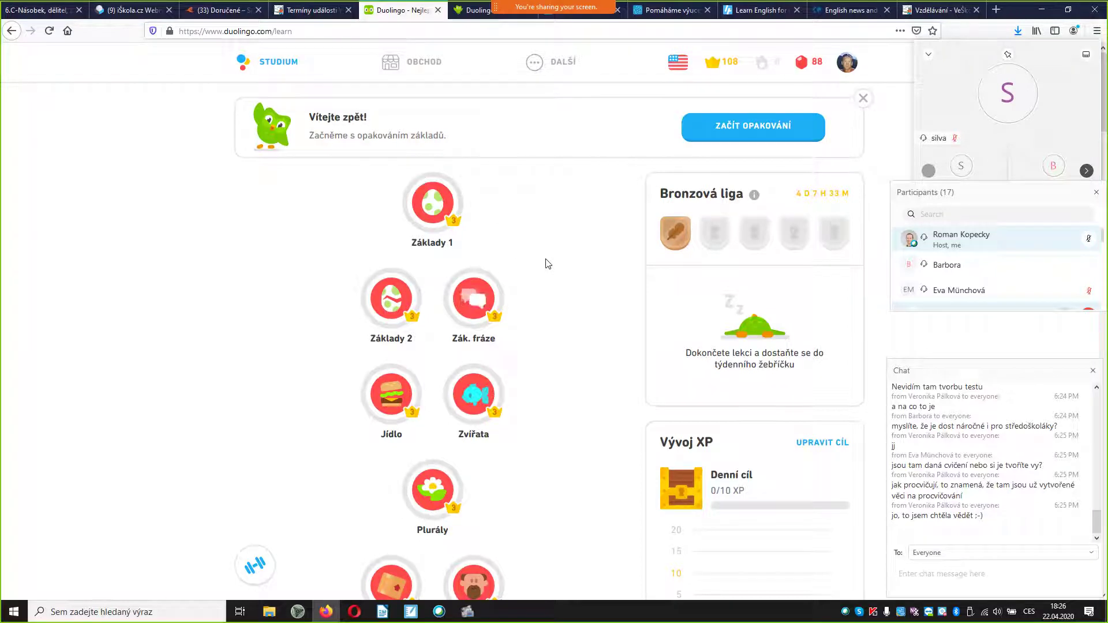
scroll(548, 264, "down", 5)
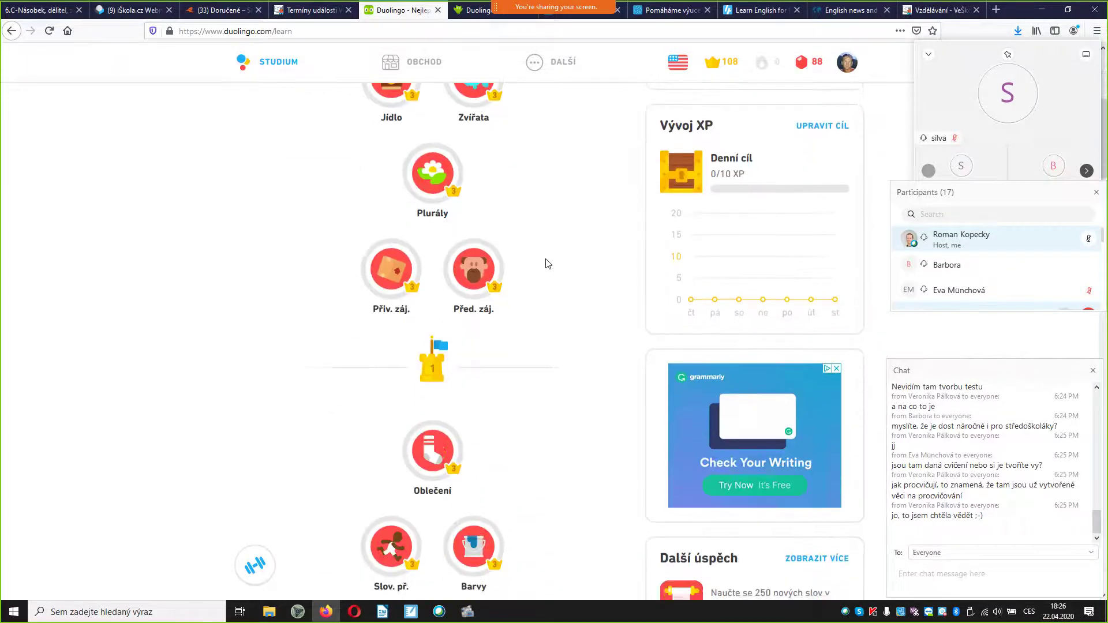
scroll(548, 264, "down", 10)
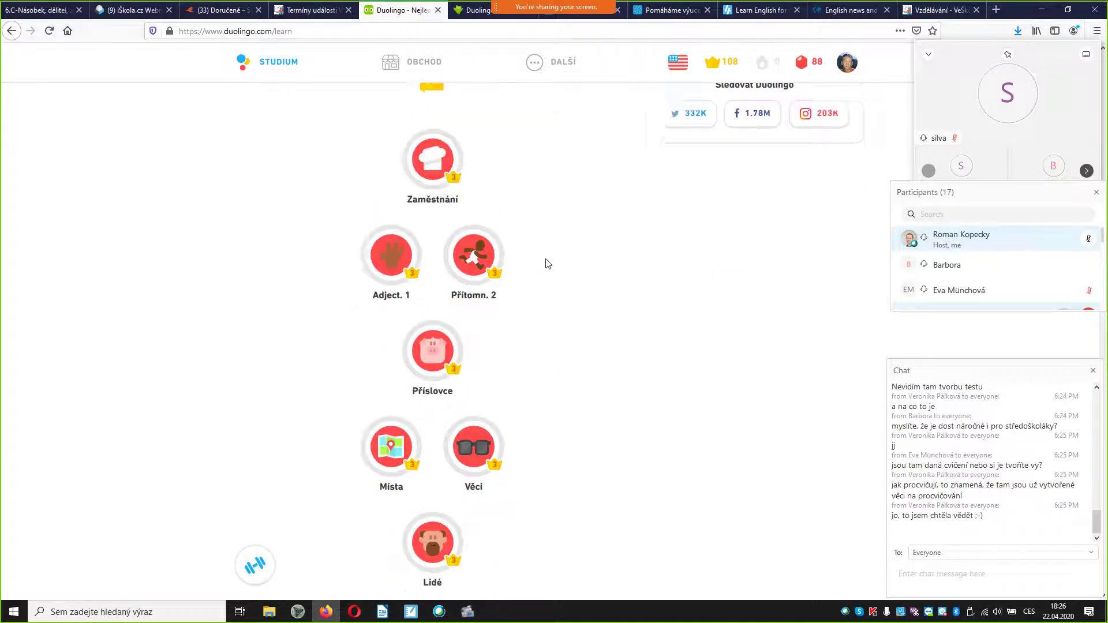
scroll(548, 264, "down", 15)
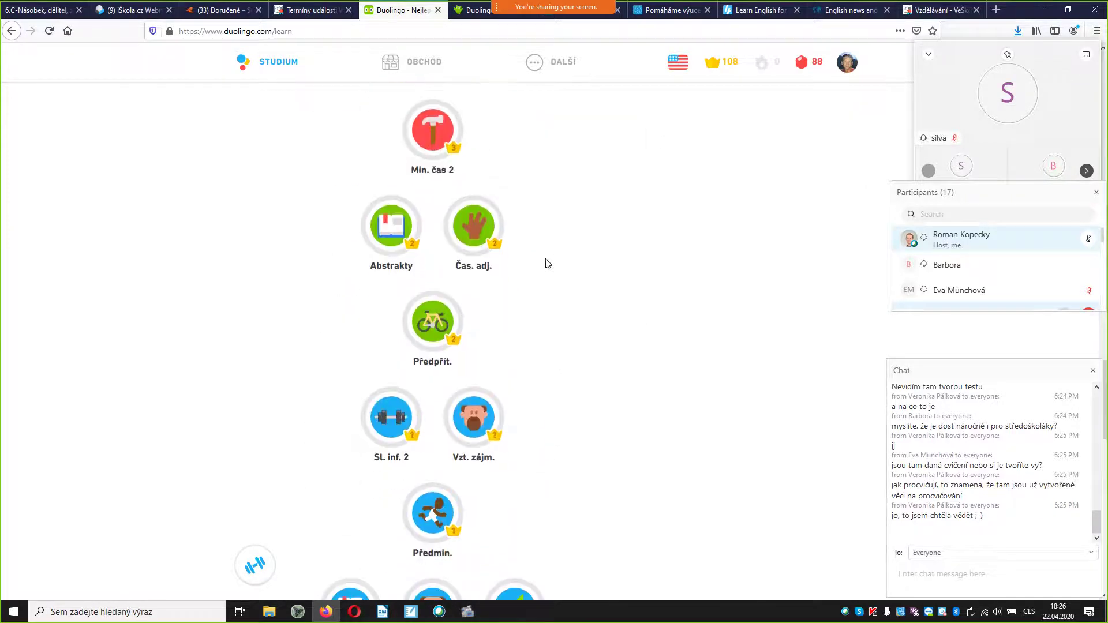
scroll(548, 264, "down", 11)
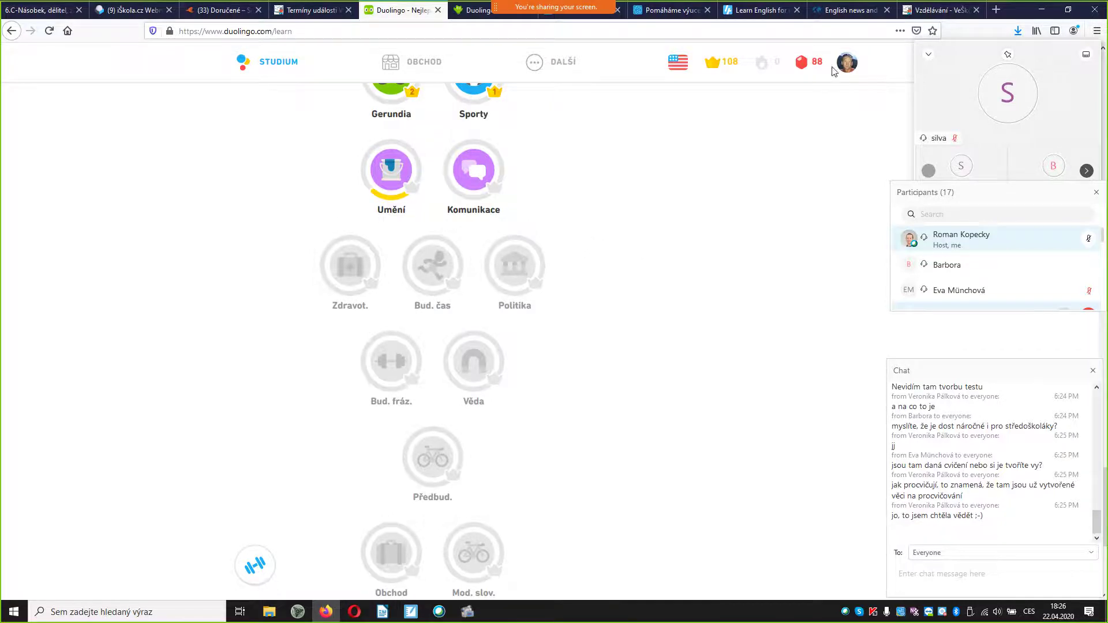
mouse_move(801, 68)
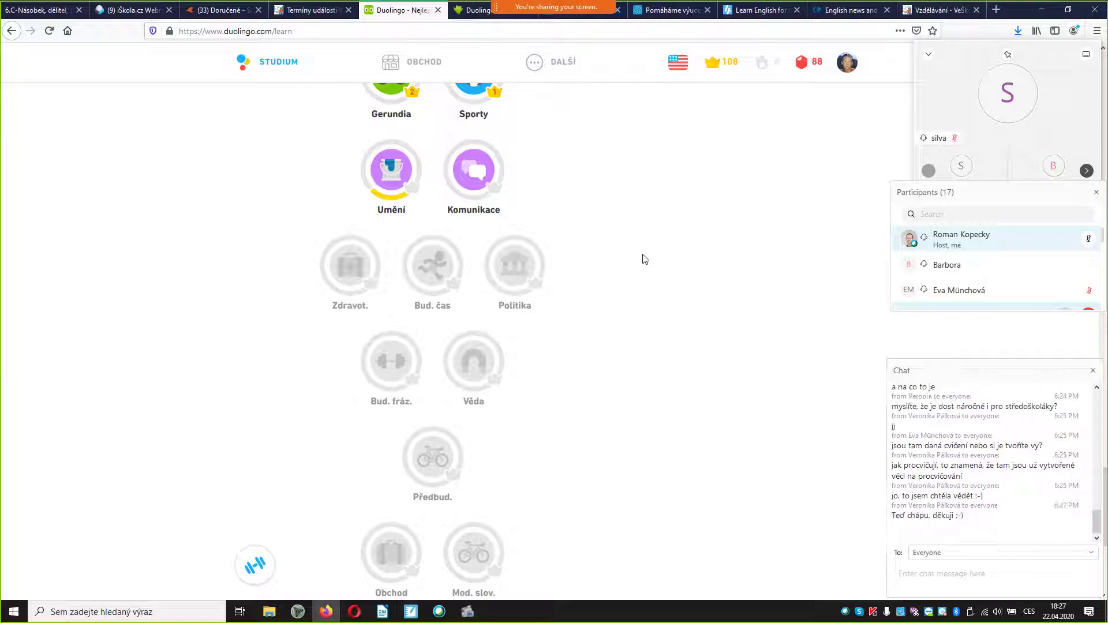
Step: Start the Komunikace lesson and answer "The text is in the magazine." with "Ten text je v časopise", checking it and continuing
left_click(474, 172)
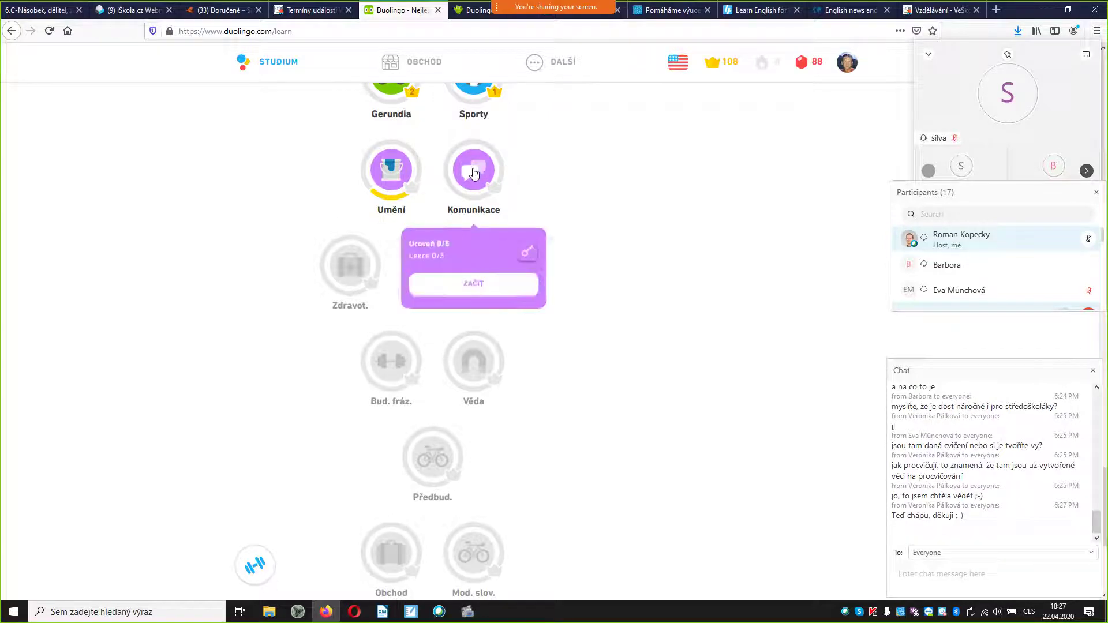
left_click(467, 293)
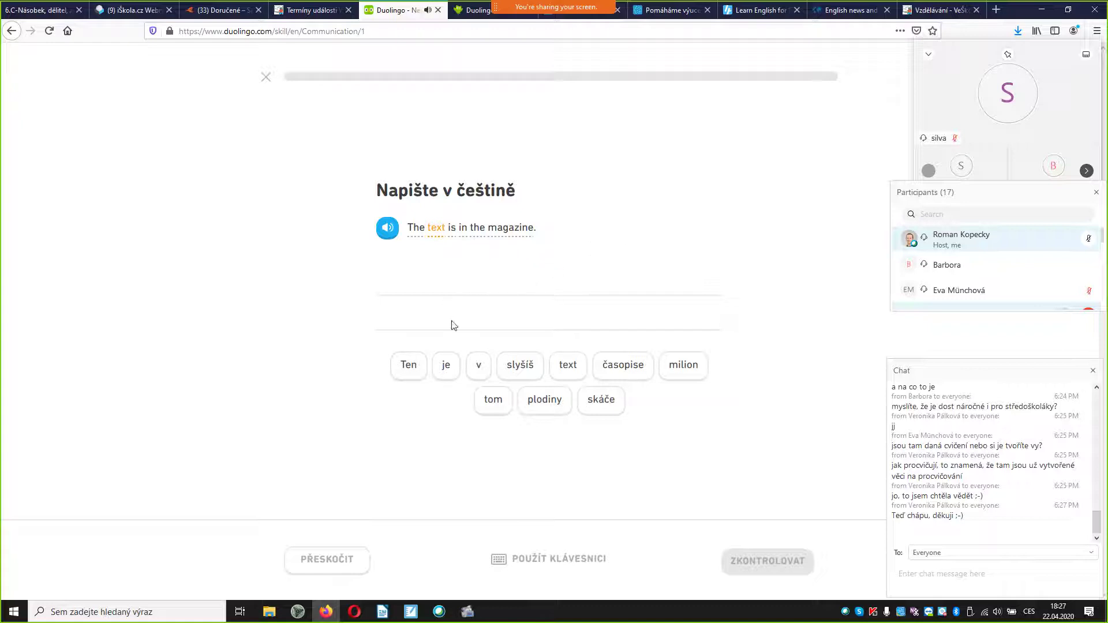
left_click(387, 229)
left_click(407, 366)
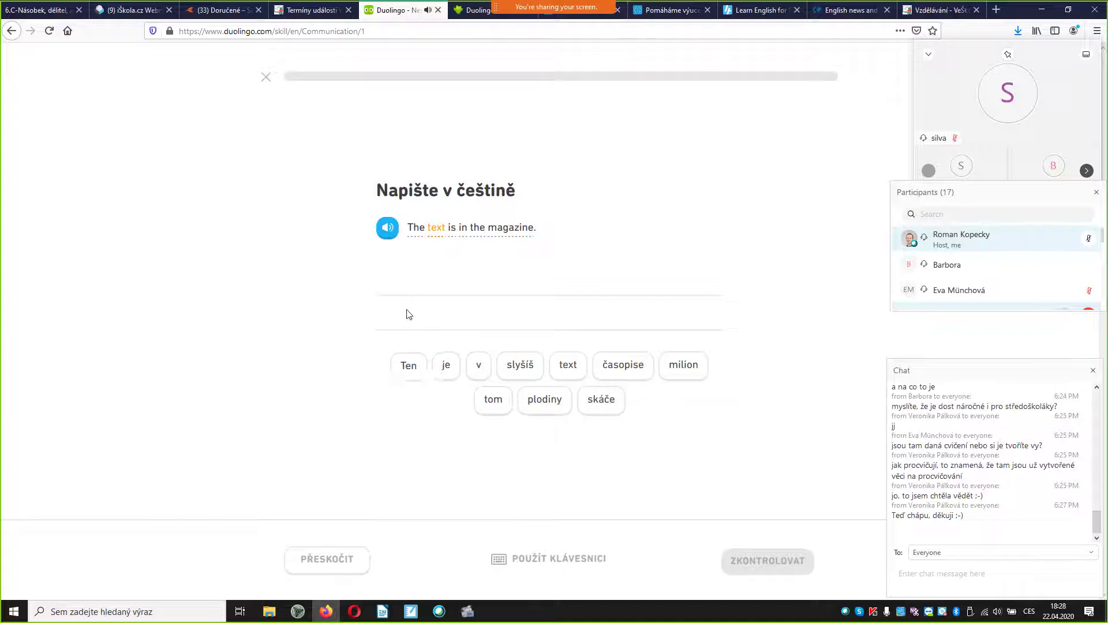
left_click(407, 268)
left_click(406, 369)
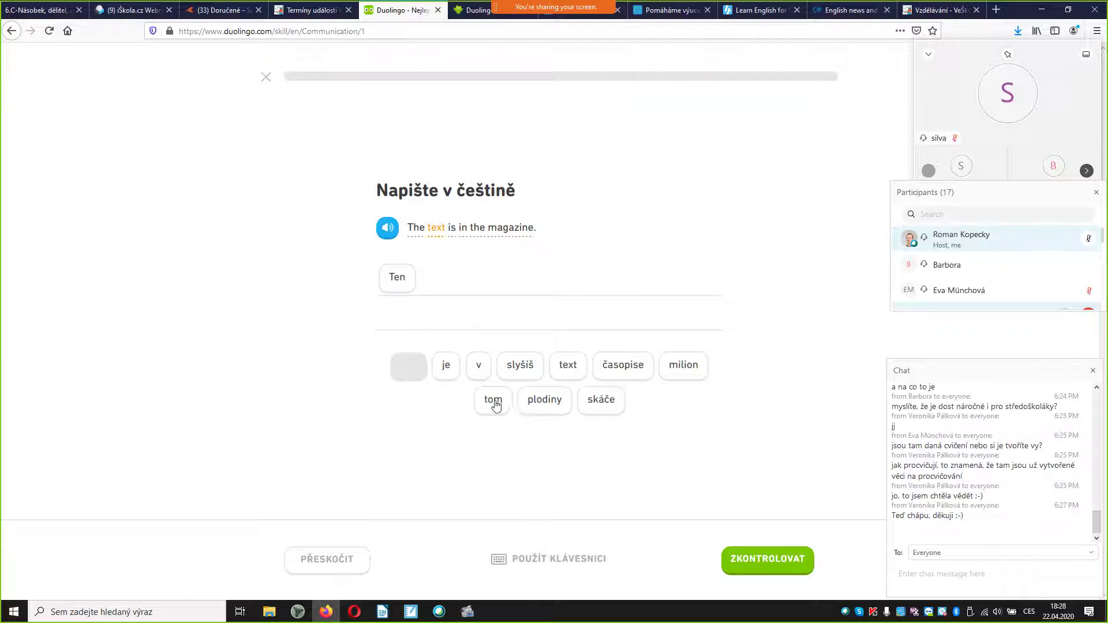
left_click(568, 375)
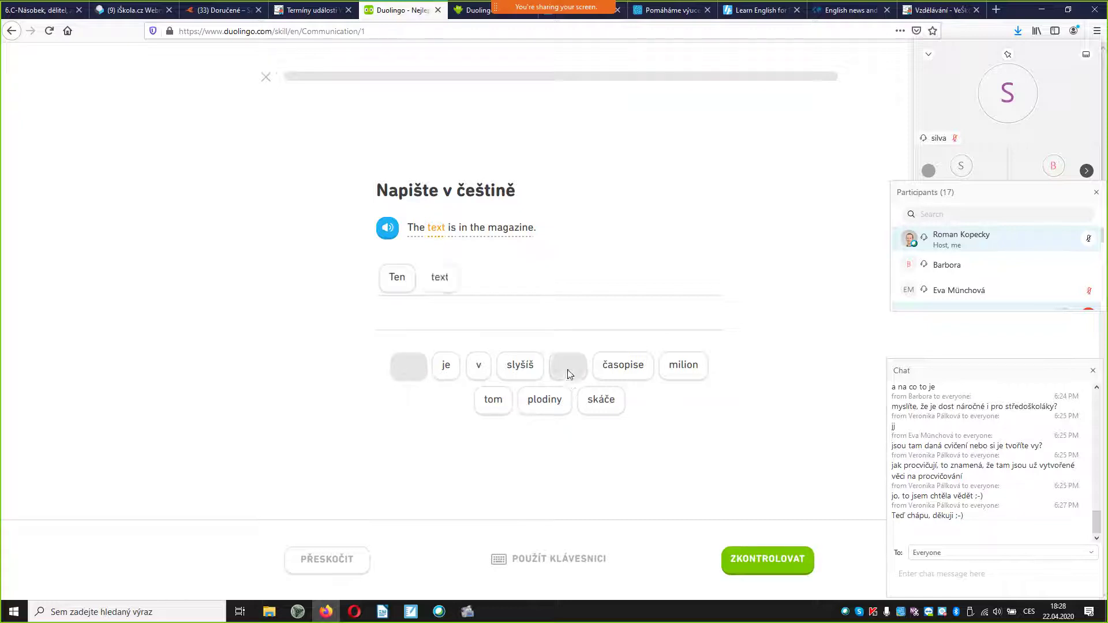
left_click(447, 367)
left_click(478, 369)
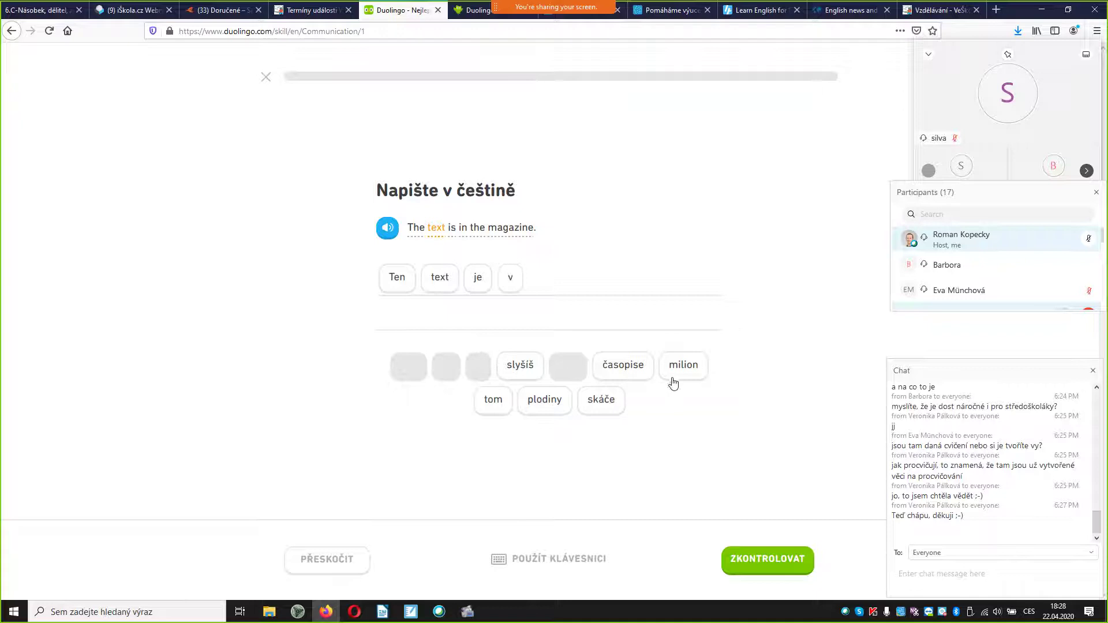
left_click(623, 370)
left_click(753, 559)
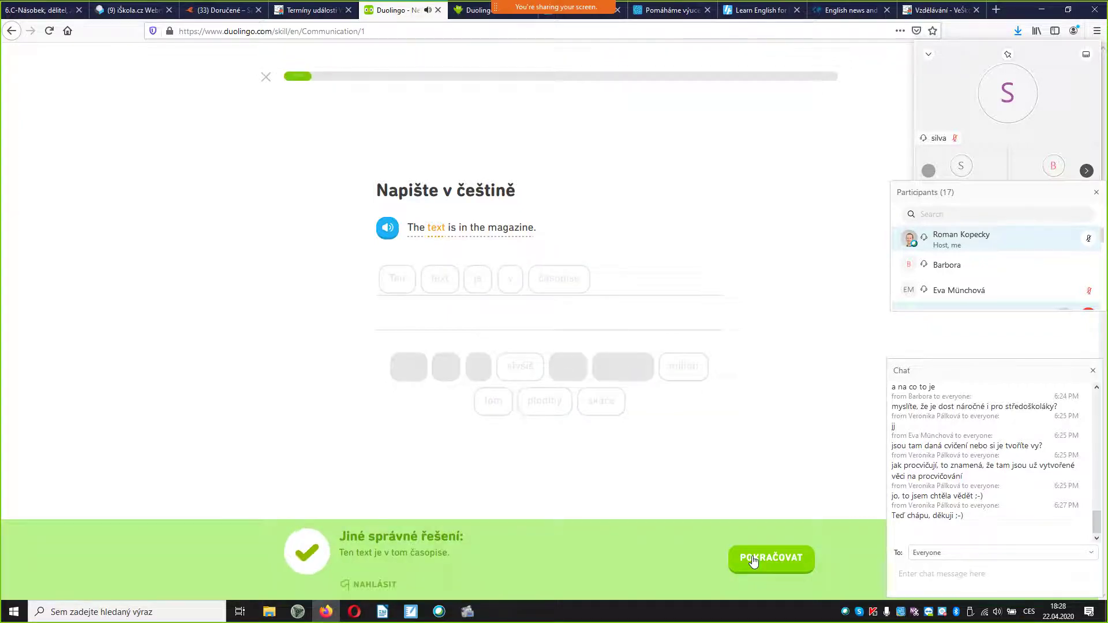
left_click(753, 558)
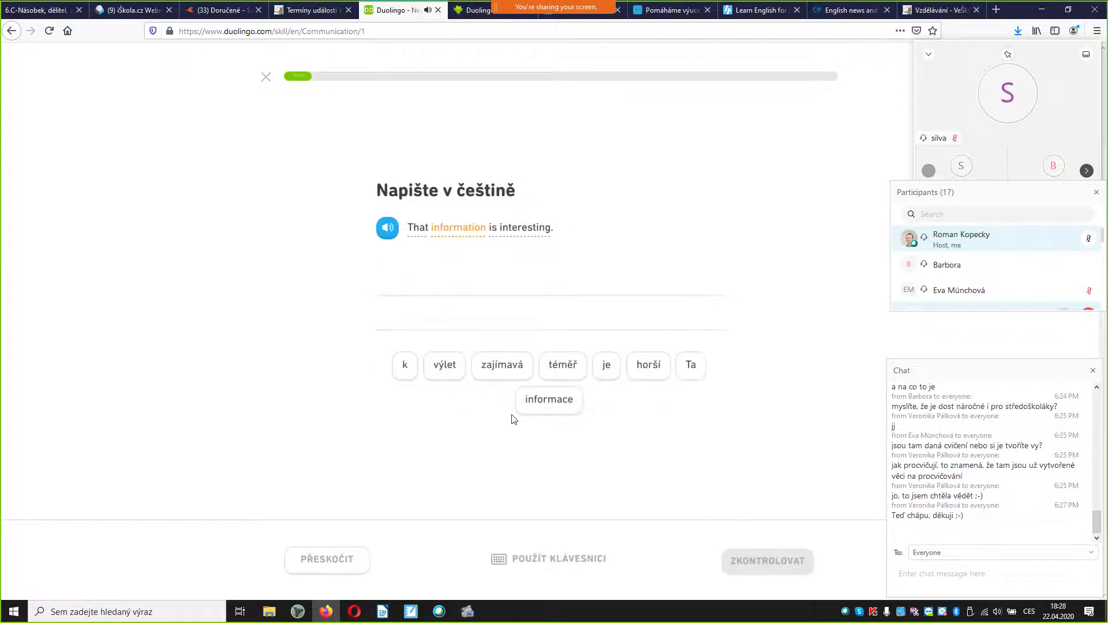
Step: Answer "That information is interesting." with the deliberately wrong word order "výlet je Ta informace", check it and continue to the next exercise
left_click(448, 372)
left_click(605, 373)
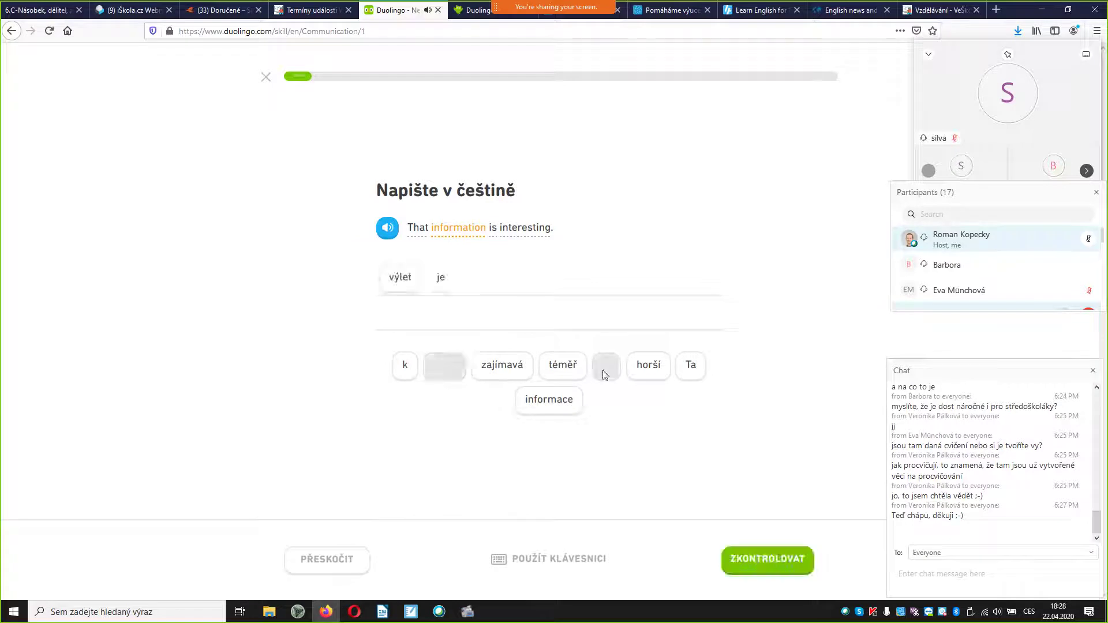
left_click(688, 371)
left_click(551, 401)
left_click(778, 558)
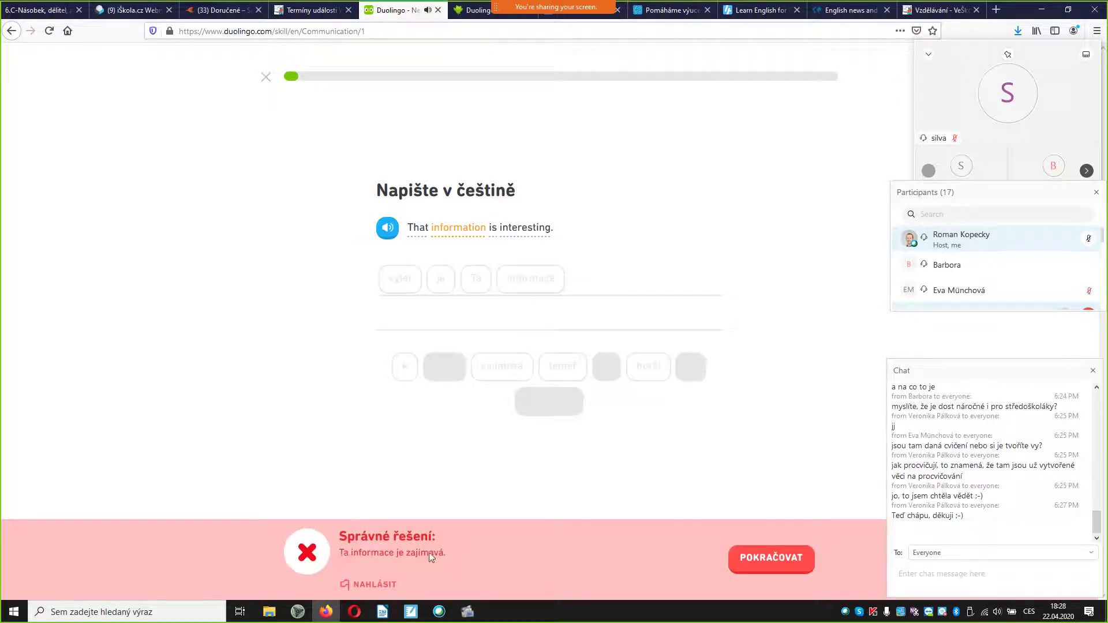
left_click(788, 559)
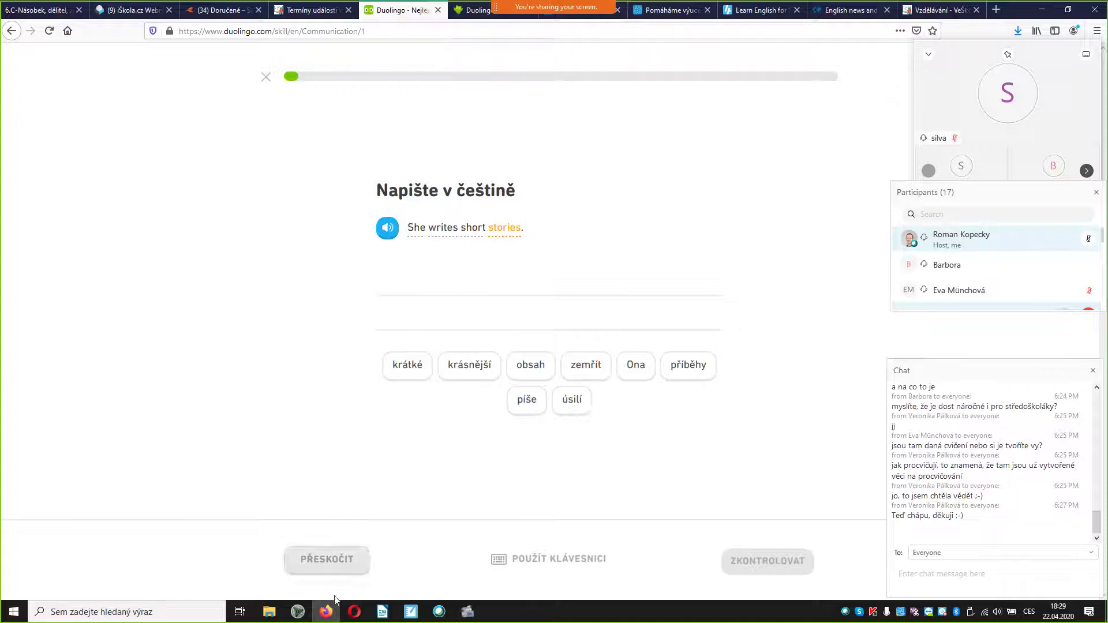
Step: Switch to the SMART Notebook presentation and look through the slide thumbnails following the Duolingo slide
left_click(412, 614)
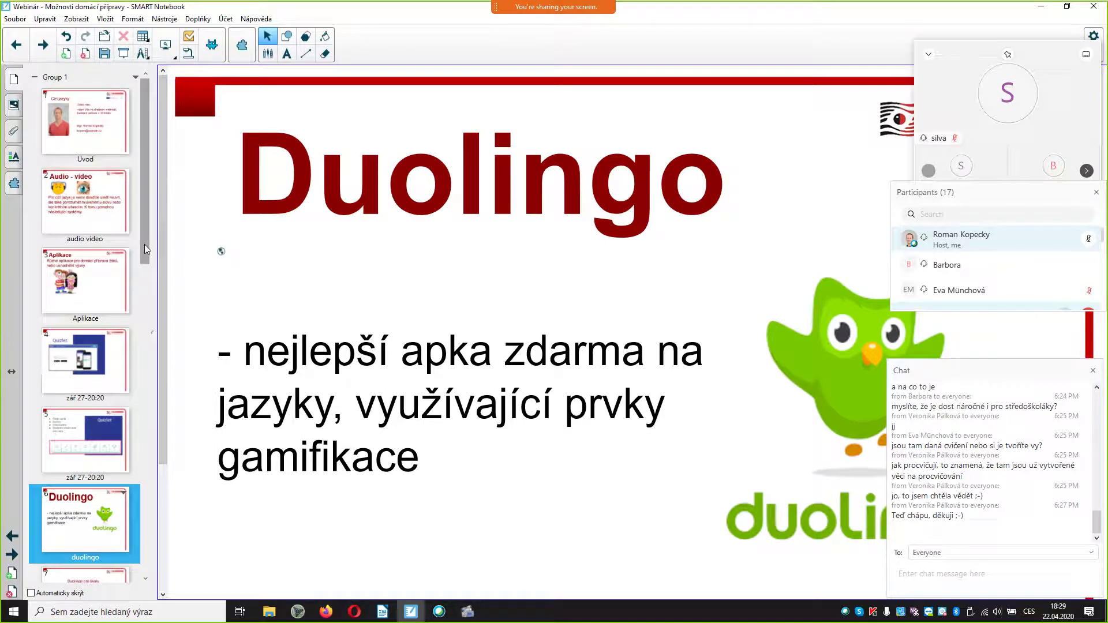
left_click_drag(144, 244, 136, 331)
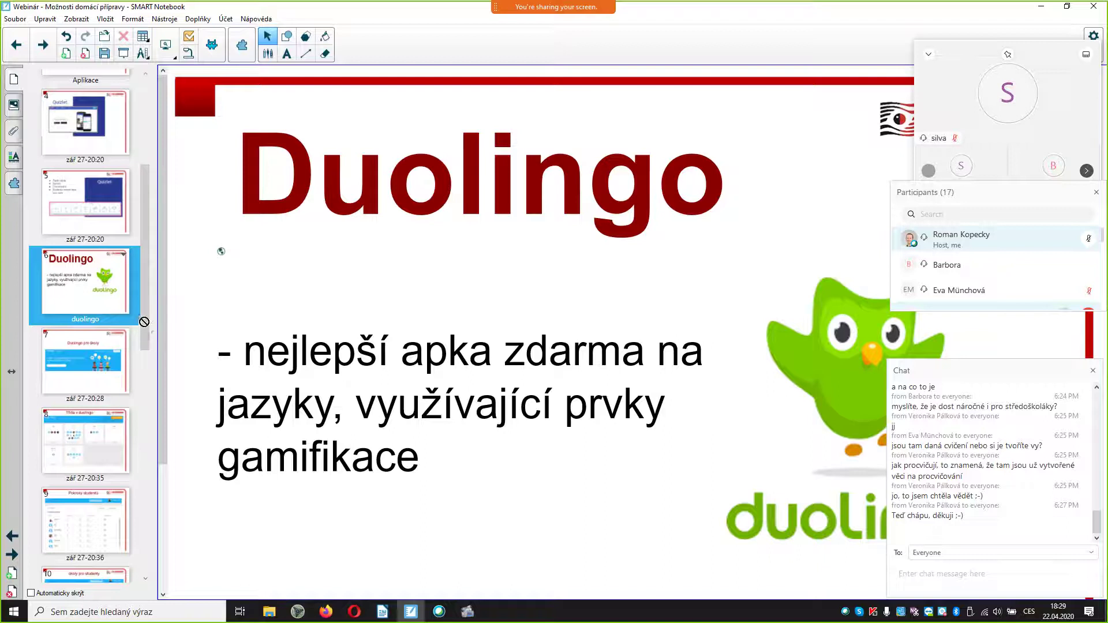
left_click_drag(145, 306, 144, 368)
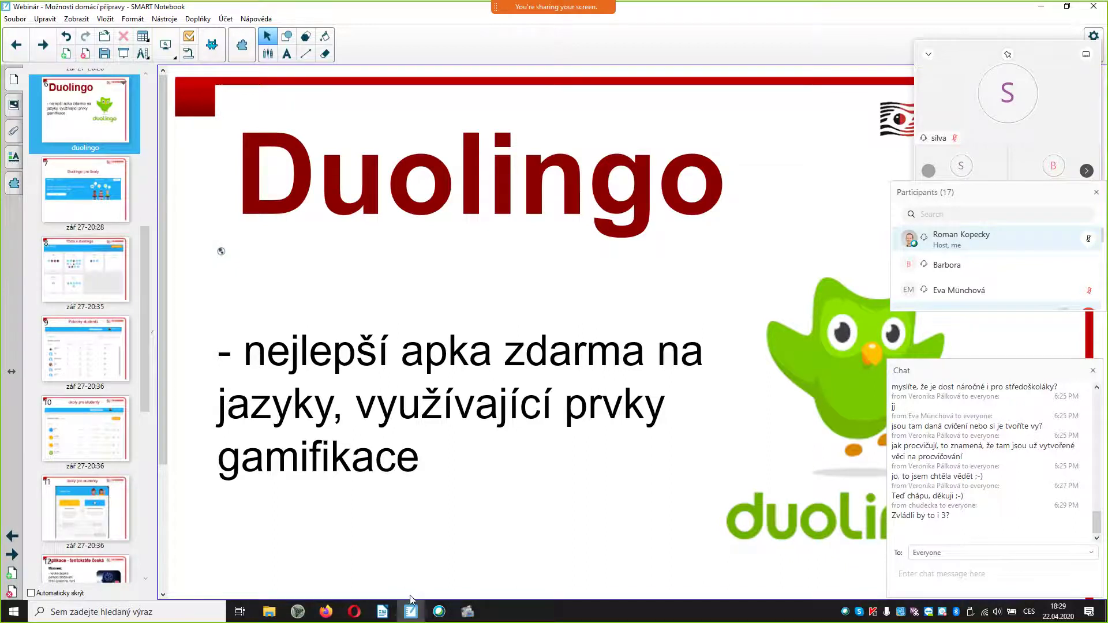
Step: Return to Duolingo in Firefox, quit the Komunikace lesson and start the Základy 1 lesson instead
left_click(332, 612)
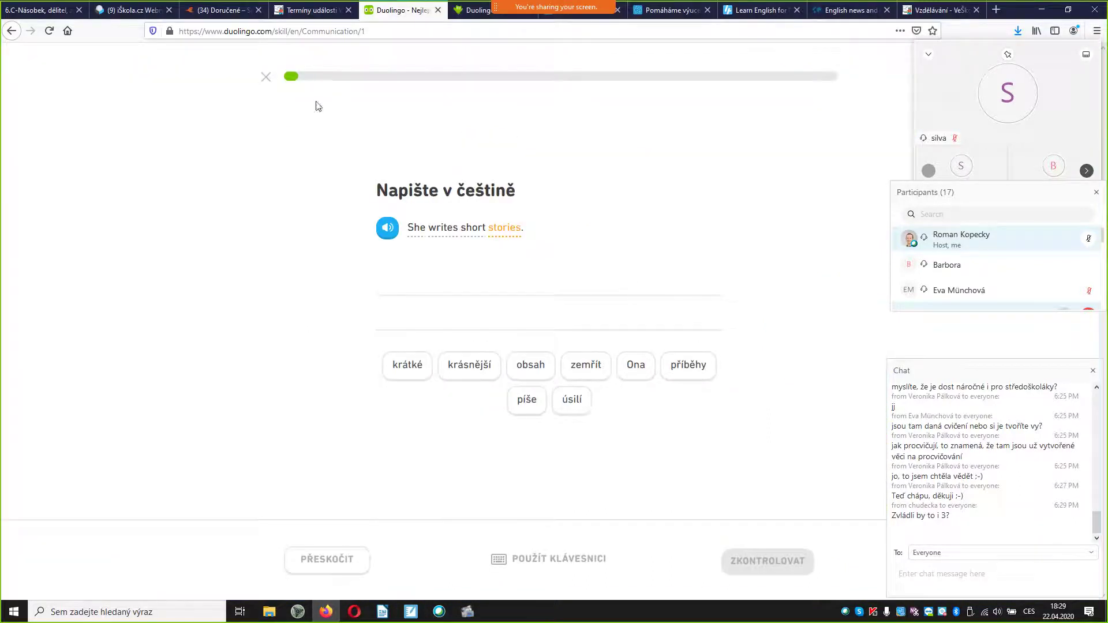
left_click(264, 77)
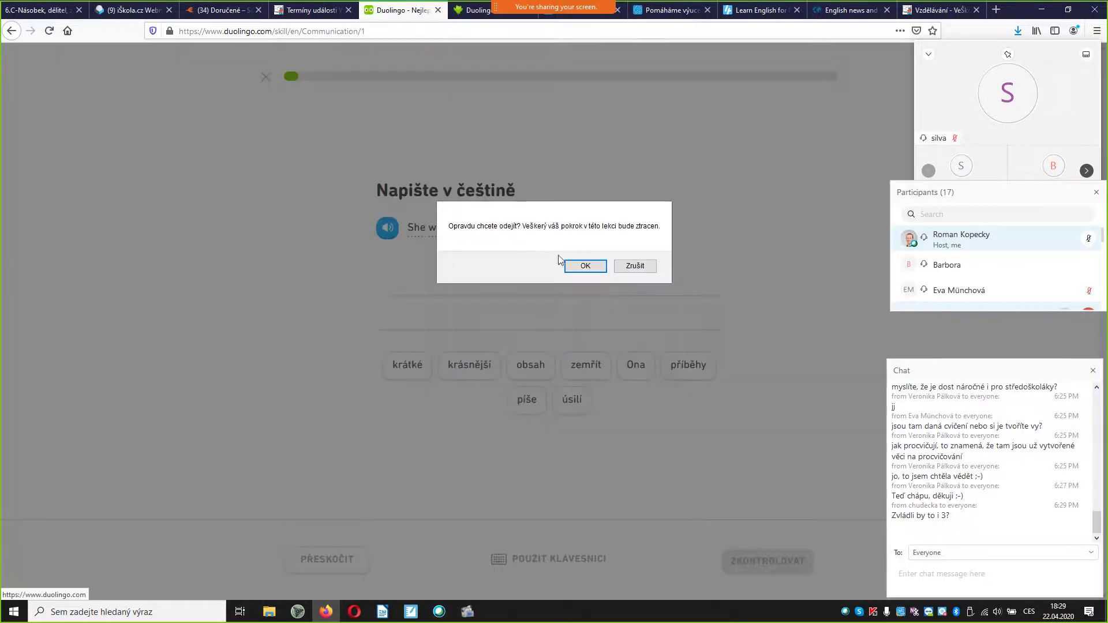
left_click(585, 266)
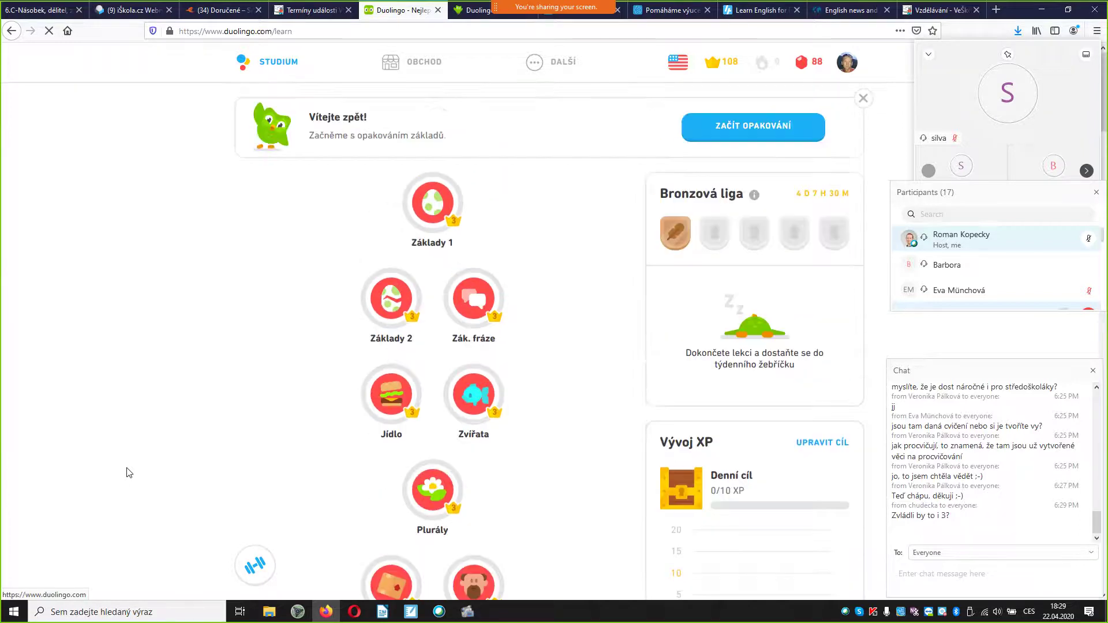
left_click(432, 209)
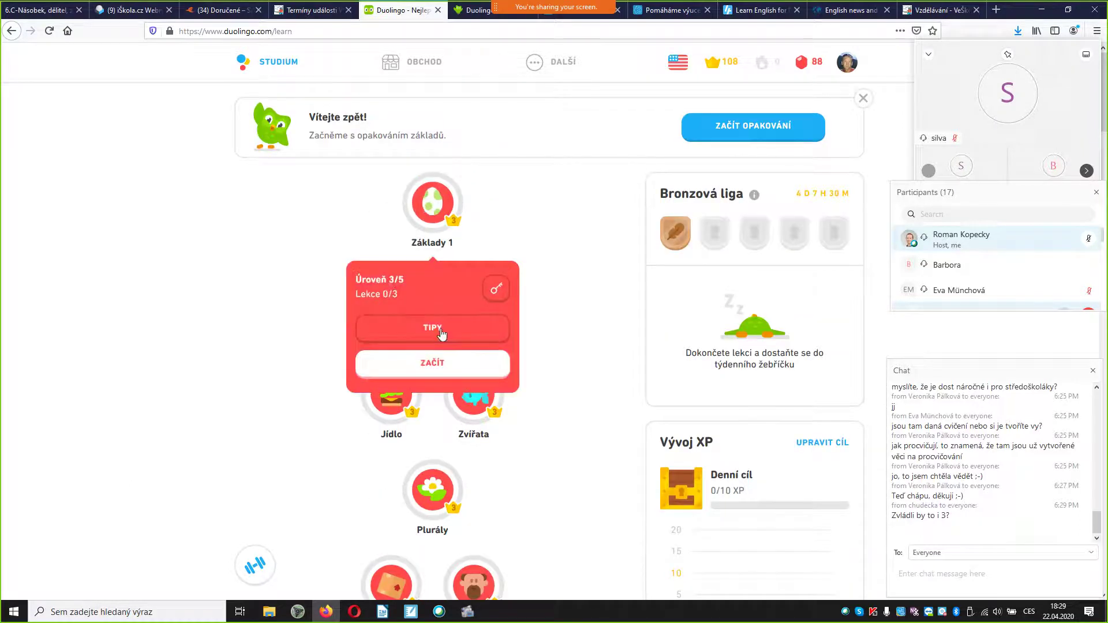
left_click(426, 355)
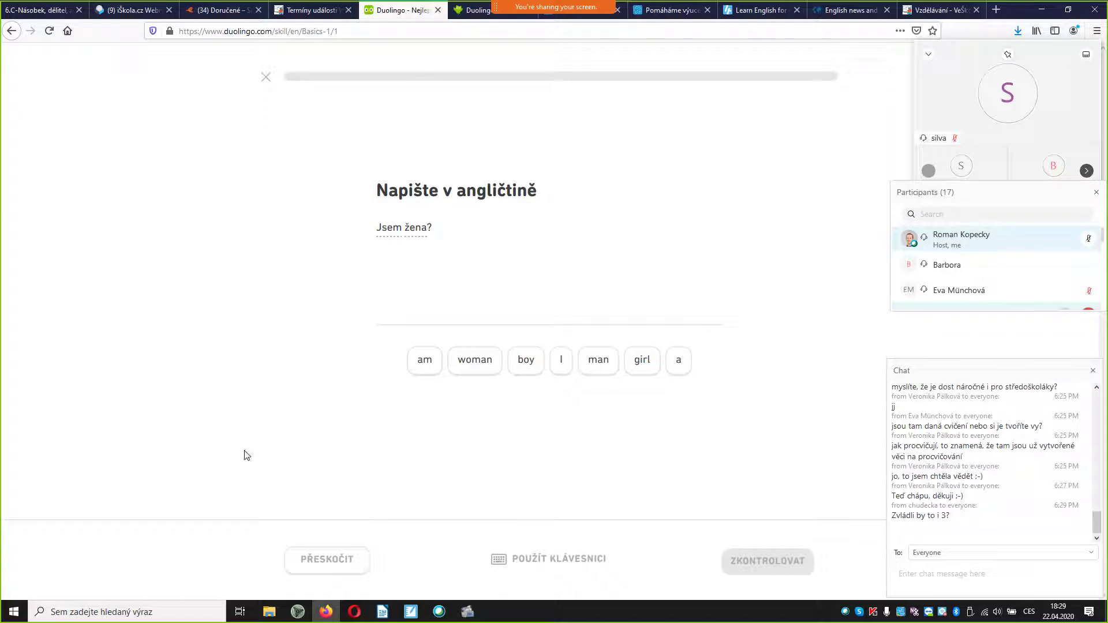
Step: Switch back to the SMART Notebook presentation and show slide 12 about the Czech app Mooveez
left_click(411, 611)
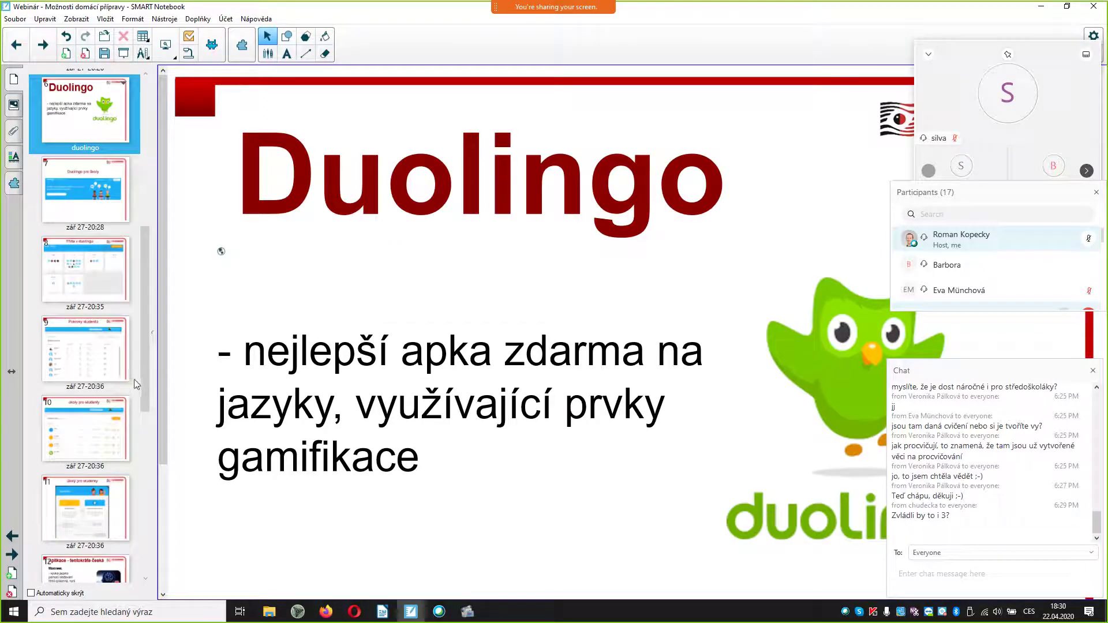
left_click_drag(145, 372, 144, 422)
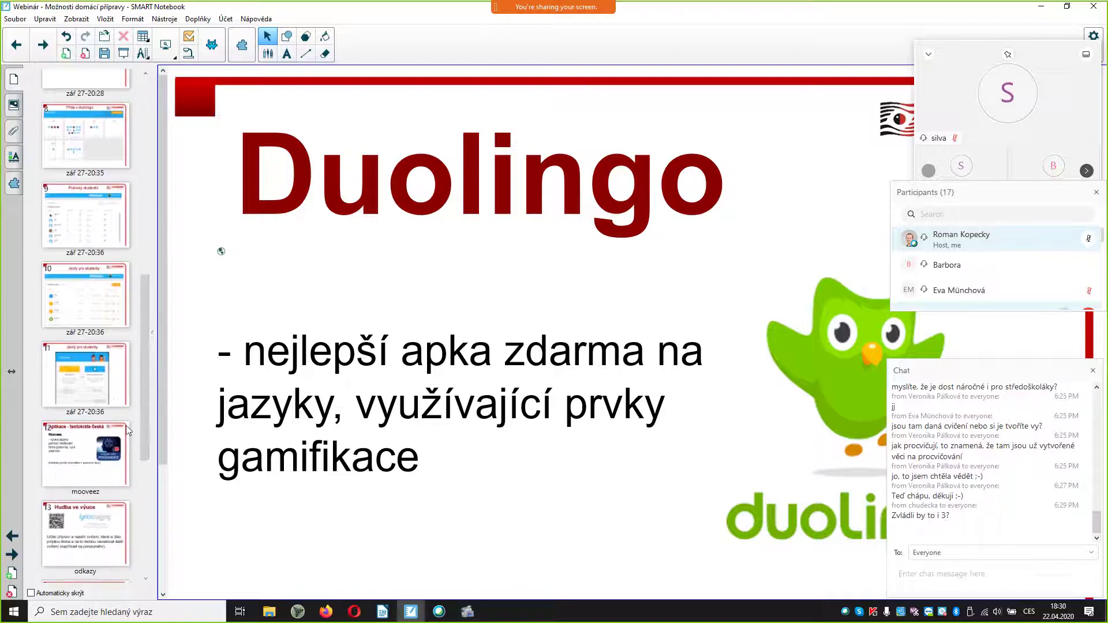
left_click(75, 447)
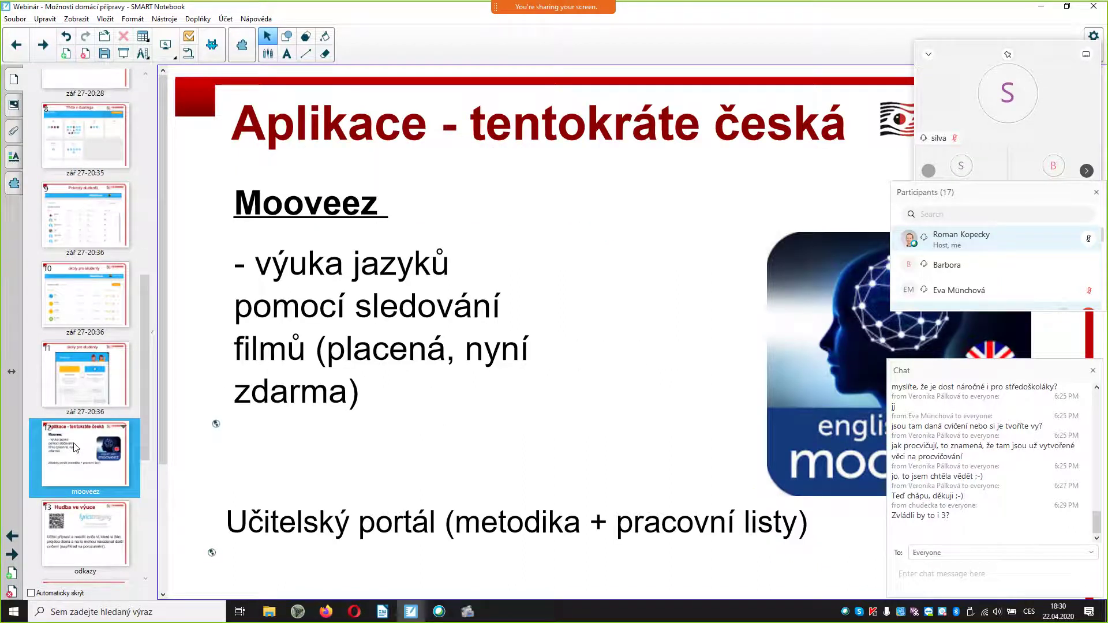